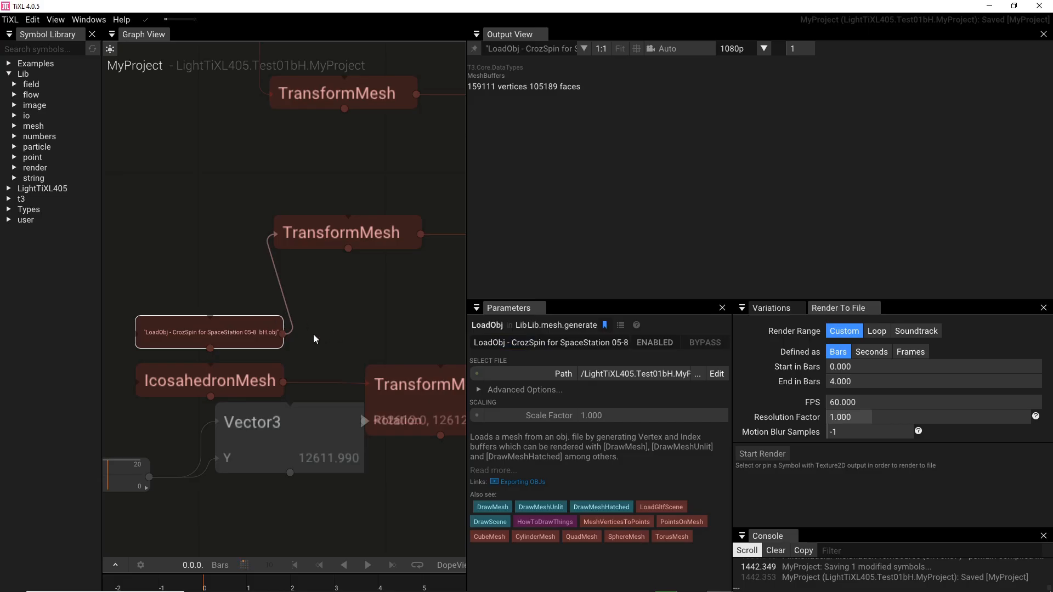
Try adding a TransformMesh node fed by the LoadObj output above the existing TransformMesh node, and delete it.
{"action": "left_click_drag", "start_coordinate": [283, 334], "coordinate": [398, 308]}
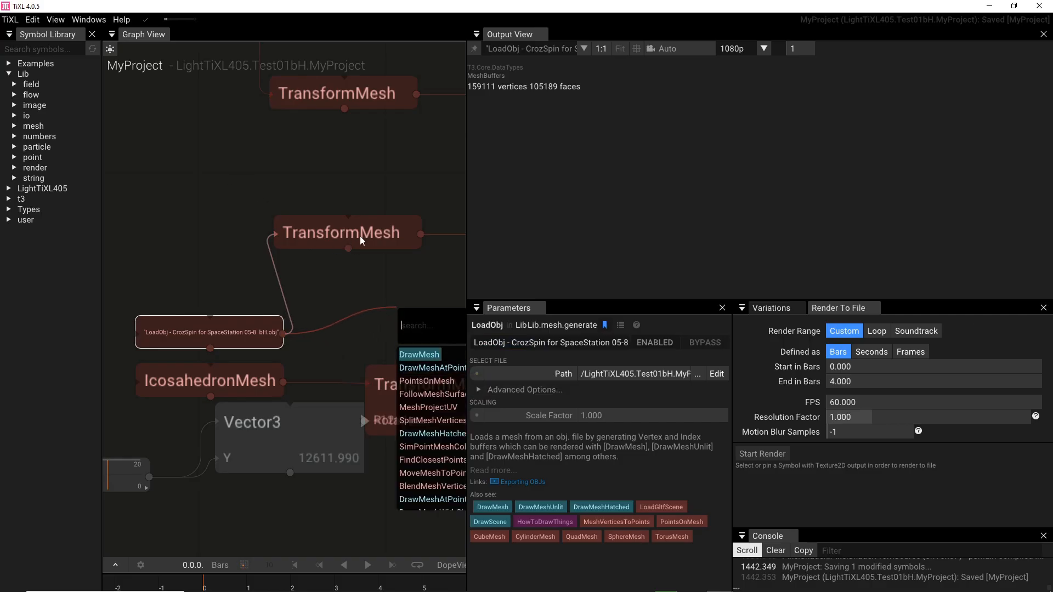
{"action": "type", "text": "tr"}
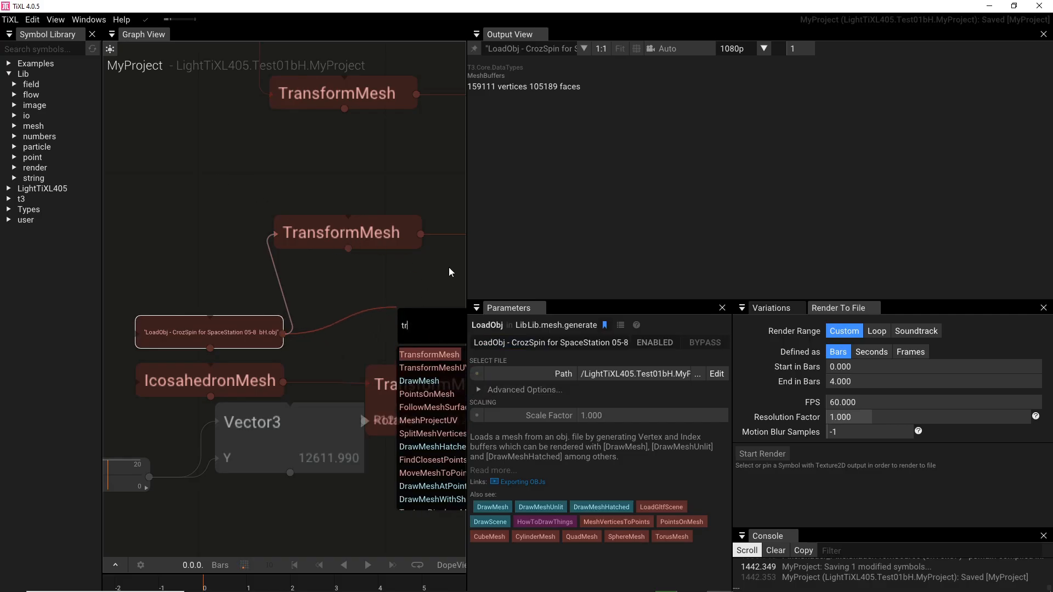
{"action": "type", "text": "ans"}
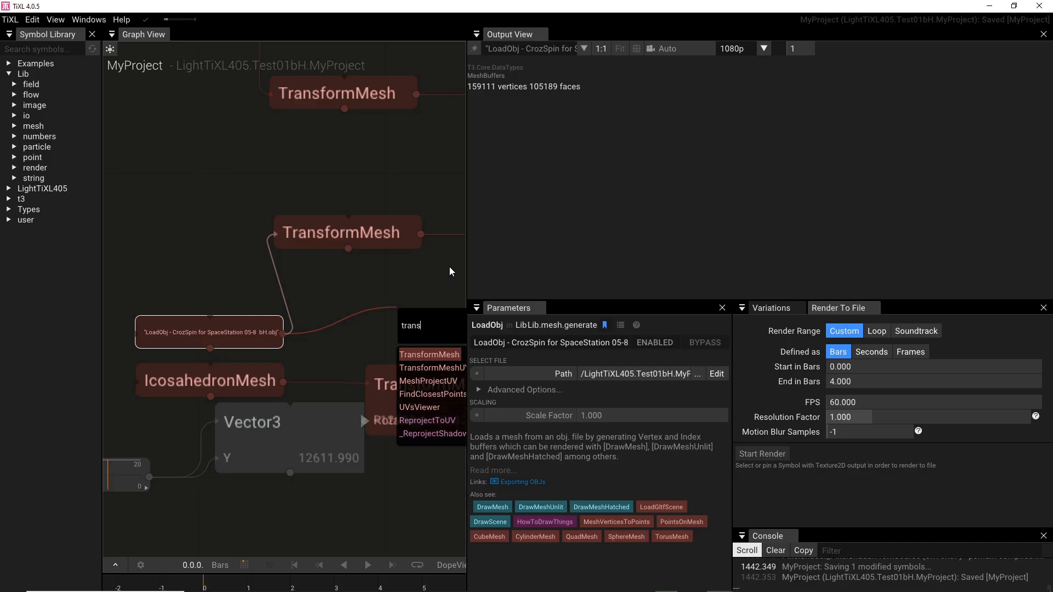
{"action": "left_click", "coordinate": [446, 358]}
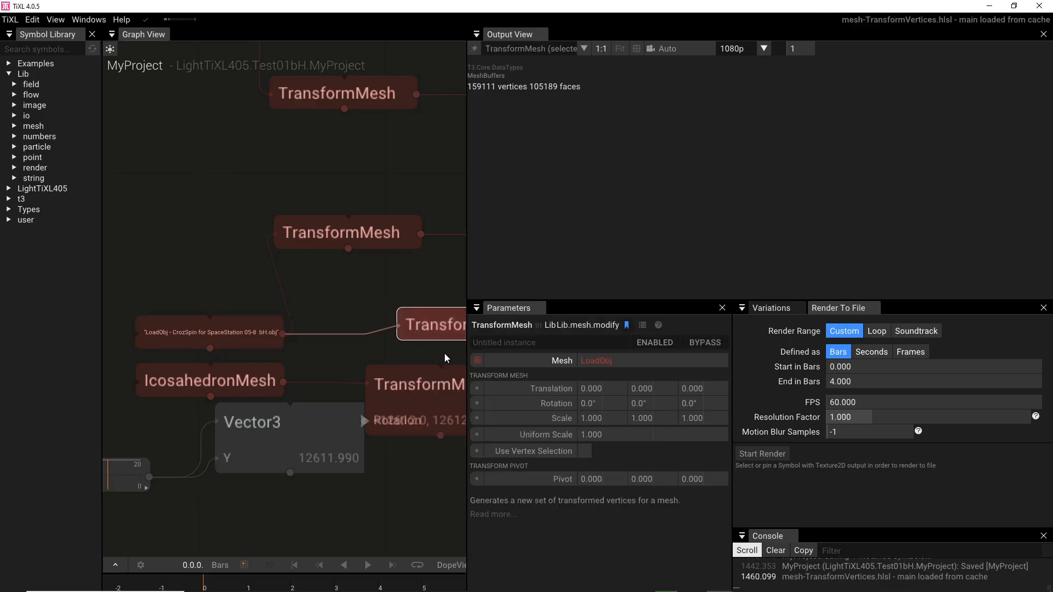
{"action": "left_click_drag", "start_coordinate": [415, 315], "coordinate": [279, 161]}
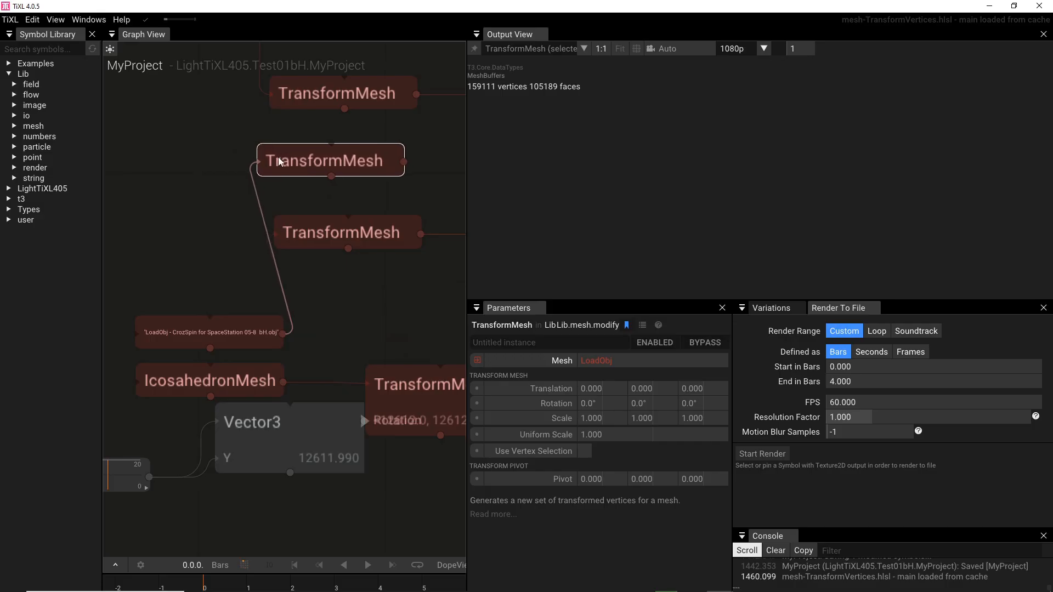
{"action": "key", "text": "Delete"}
Examine the existing TransformMesh node fed by LoadObj and the output of the DrawMesh node connected to it.
{"action": "mouse_move", "coordinate": [423, 205]}
{"action": "right_mouse_down"}
{"action": "mouse_move", "coordinate": [329, 195]}
{"action": "mouse_move", "coordinate": [240, 203]}
{"action": "right_mouse_up"}
{"action": "left_click", "coordinate": [210, 240]}
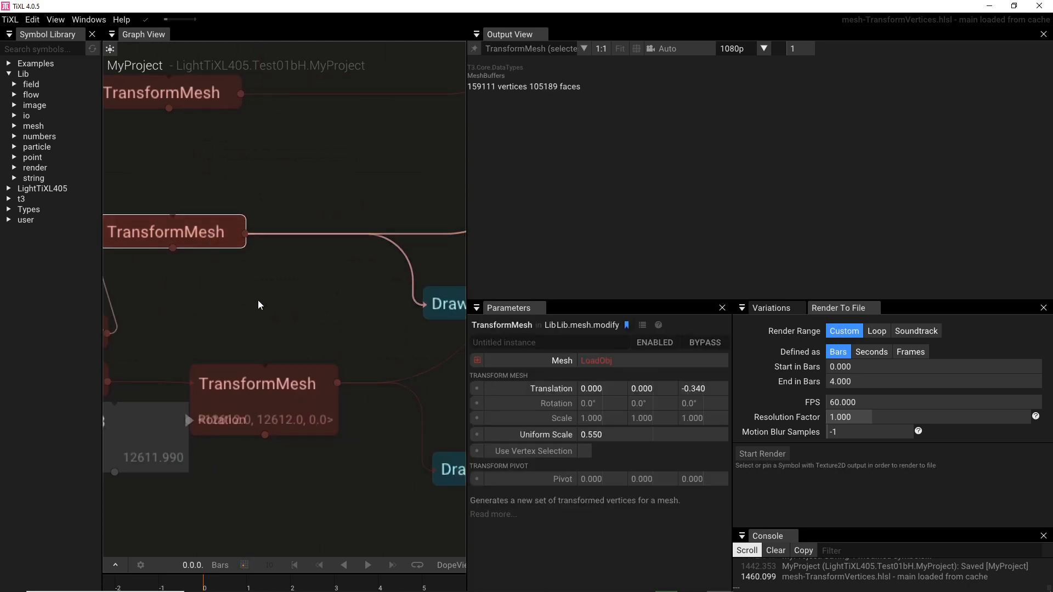
{"action": "mouse_move", "coordinate": [301, 308]}
{"action": "right_mouse_down"}
{"action": "mouse_move", "coordinate": [283, 292]}
{"action": "mouse_move", "coordinate": [332, 289]}
{"action": "right_mouse_up"}
{"action": "mouse_move", "coordinate": [222, 278]}
{"action": "right_mouse_down"}
{"action": "mouse_move", "coordinate": [371, 277]}
{"action": "mouse_move", "coordinate": [321, 305]}
{"action": "mouse_move", "coordinate": [164, 242]}
{"action": "right_mouse_up"}
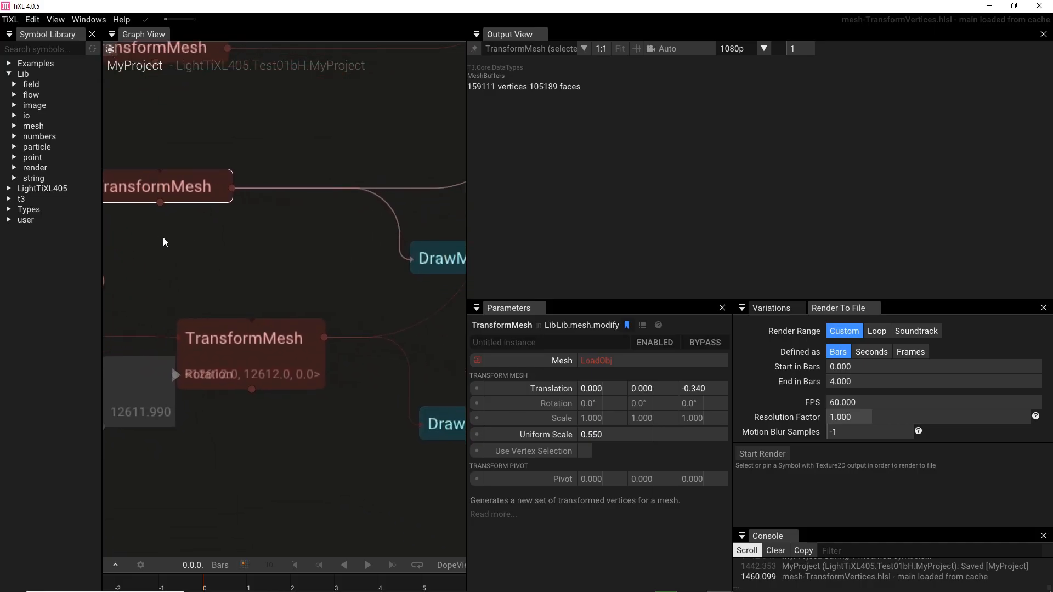
{"action": "right_click_drag", "start_coordinate": [262, 246], "coordinate": [209, 234]}
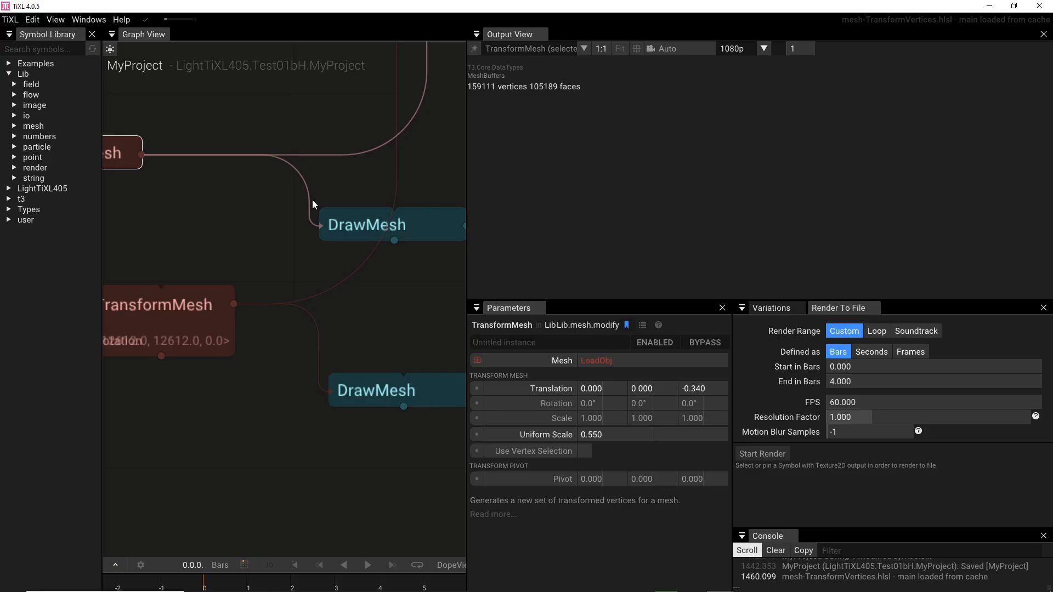
{"action": "scroll", "coordinate": [264, 251], "scroll_direction": "down", "scroll_amount": 5}
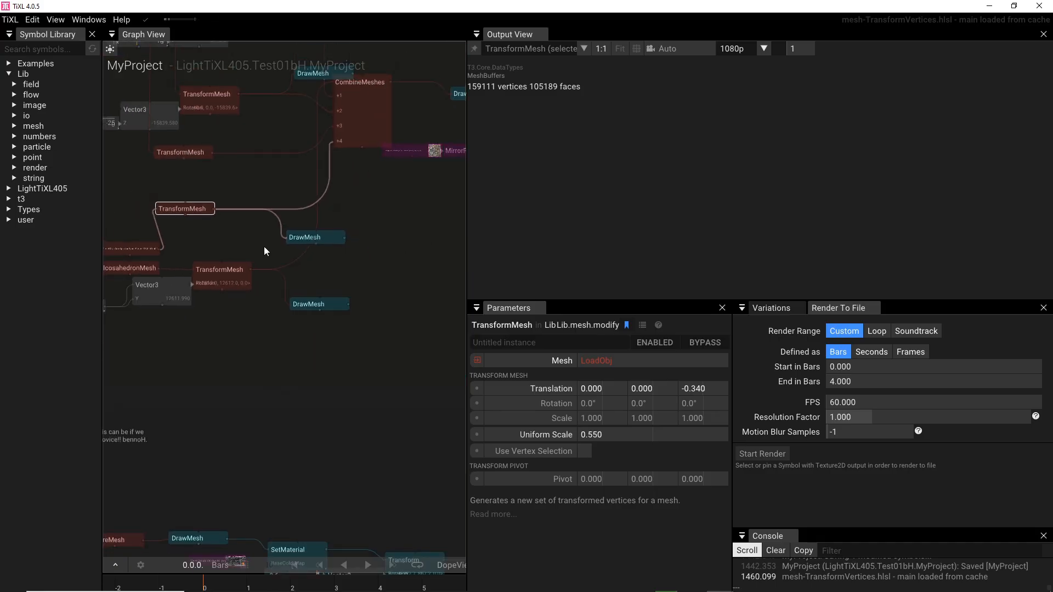
{"action": "left_click", "coordinate": [324, 236]}
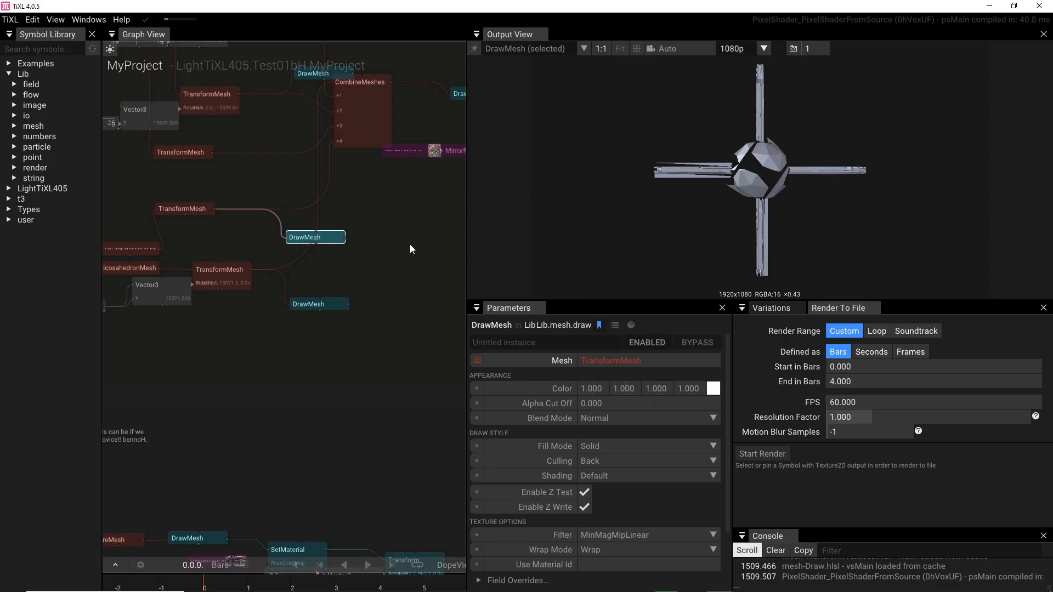
View the RenderTarget node's rendered output and examine the inputs of the existing CombineMeshes node.
{"action": "right_click_drag", "start_coordinate": [410, 245], "coordinate": [132, 271]}
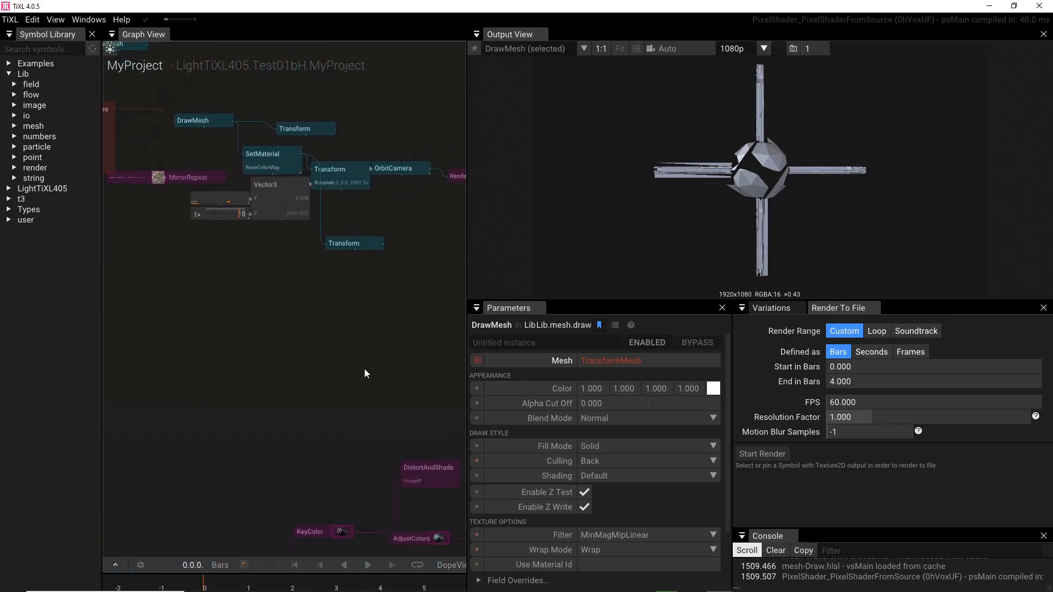
{"action": "right_click_drag", "start_coordinate": [364, 369], "coordinate": [215, 362]}
{"action": "left_click", "coordinate": [316, 169]}
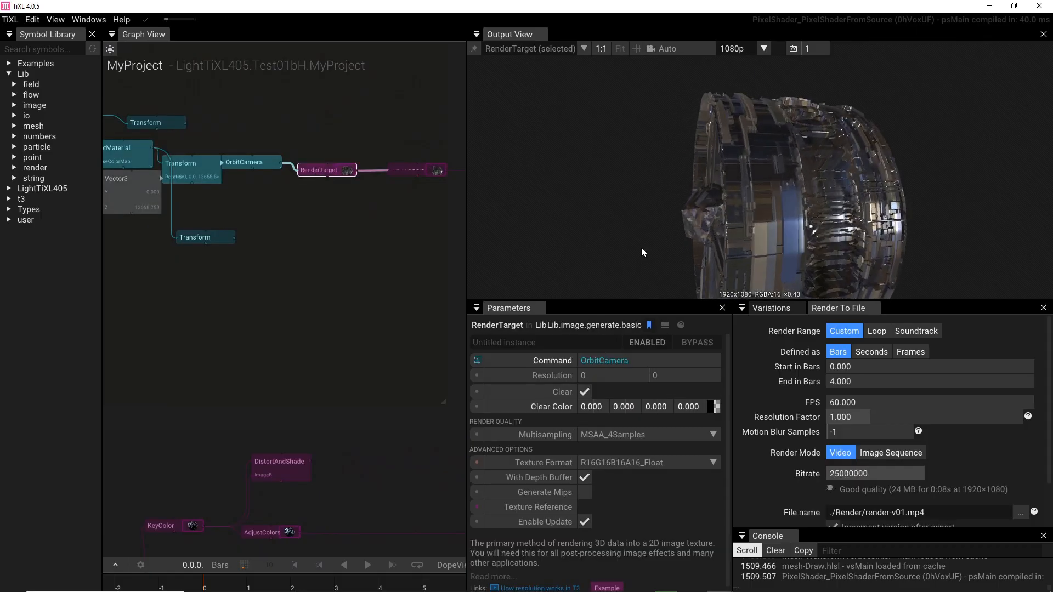
{"action": "right_click_drag", "start_coordinate": [188, 357], "coordinate": [367, 274]}
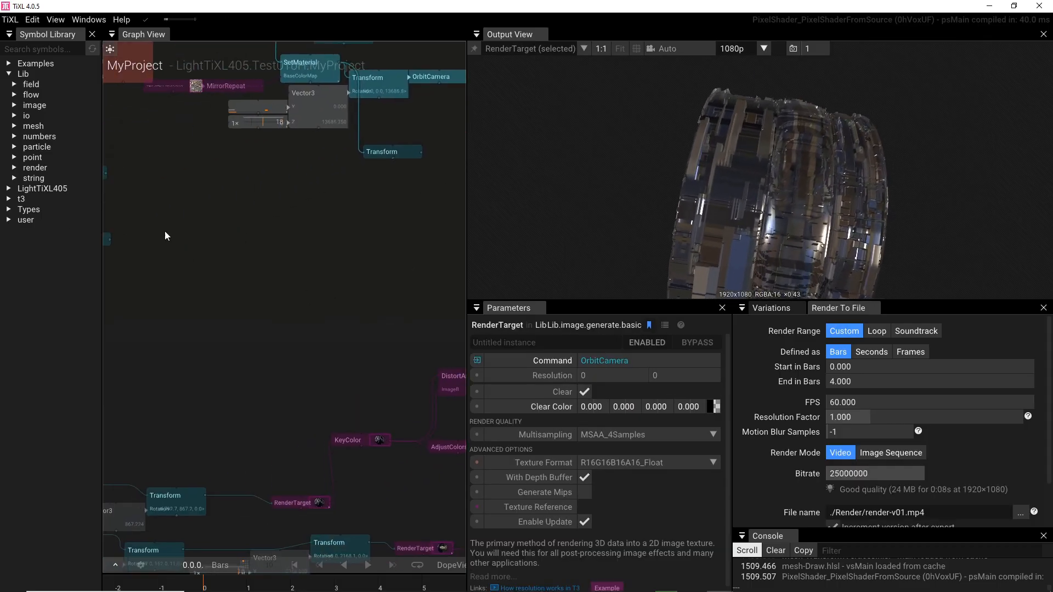
{"action": "right_click_drag", "start_coordinate": [165, 236], "coordinate": [379, 393]}
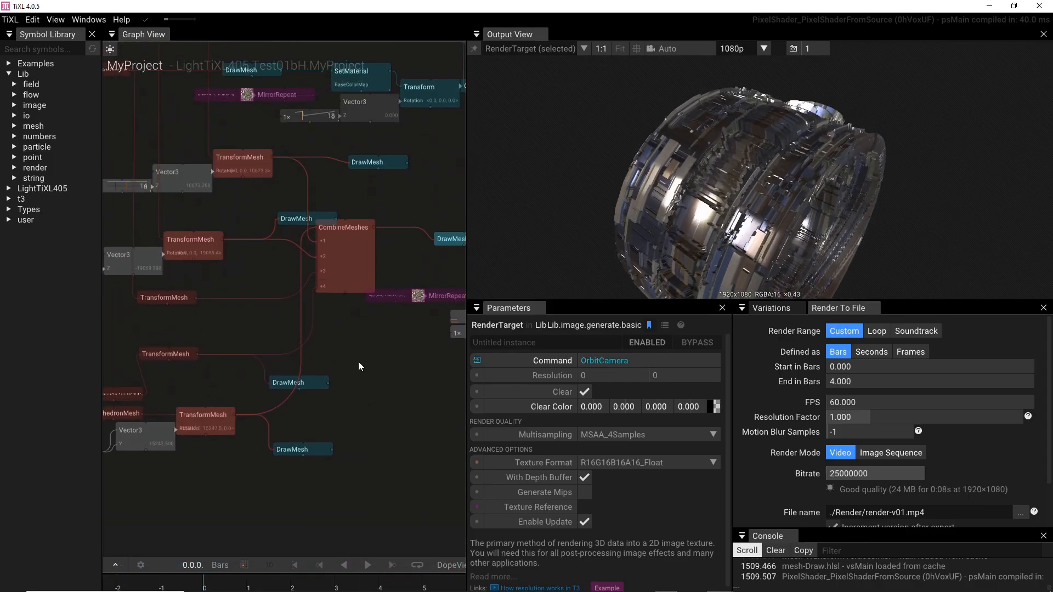
{"action": "left_click", "coordinate": [341, 265]}
{"action": "scroll", "coordinate": [341, 264], "scroll_direction": "up", "scroll_amount": 3}
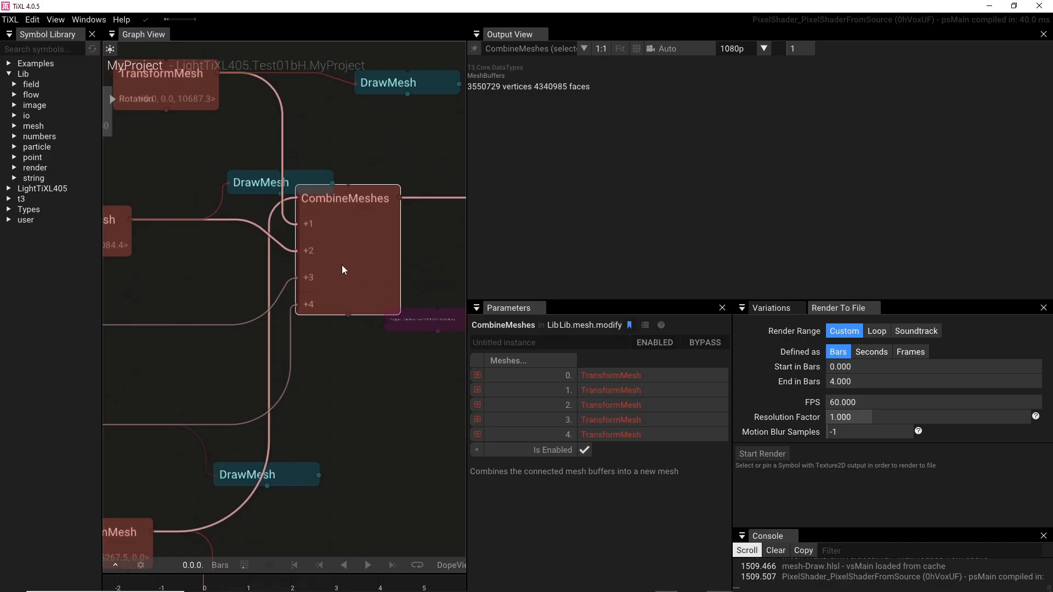
{"action": "scroll", "coordinate": [341, 265], "scroll_direction": "up", "scroll_amount": 3}
{"action": "scroll", "coordinate": [341, 265], "scroll_direction": "down", "scroll_amount": 2}
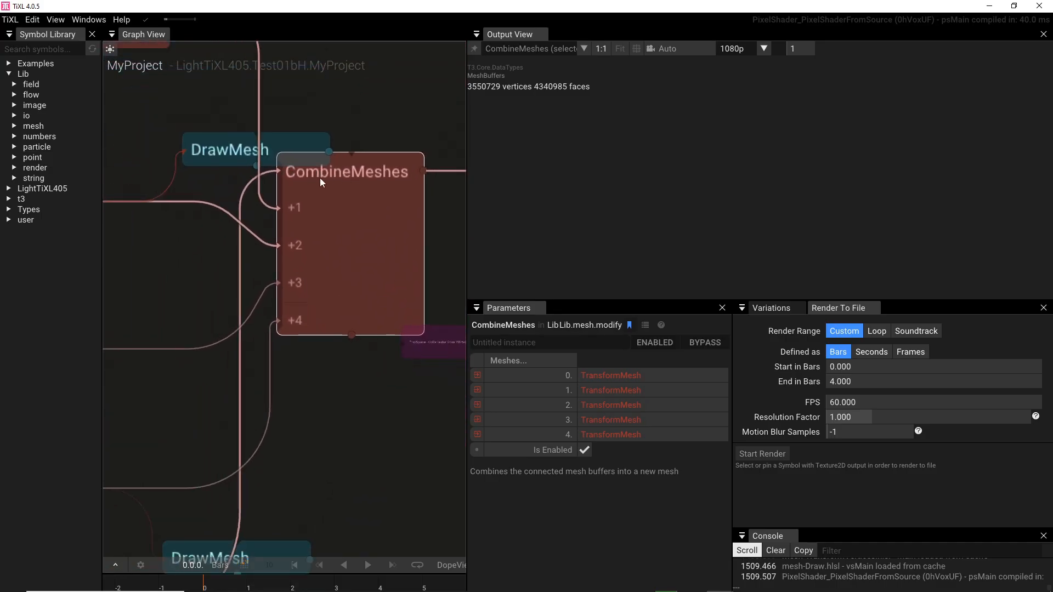
Add a new CombineMeshes node in the empty graph area below the existing CombineMeshes node.
{"action": "left_click", "coordinate": [315, 464]}
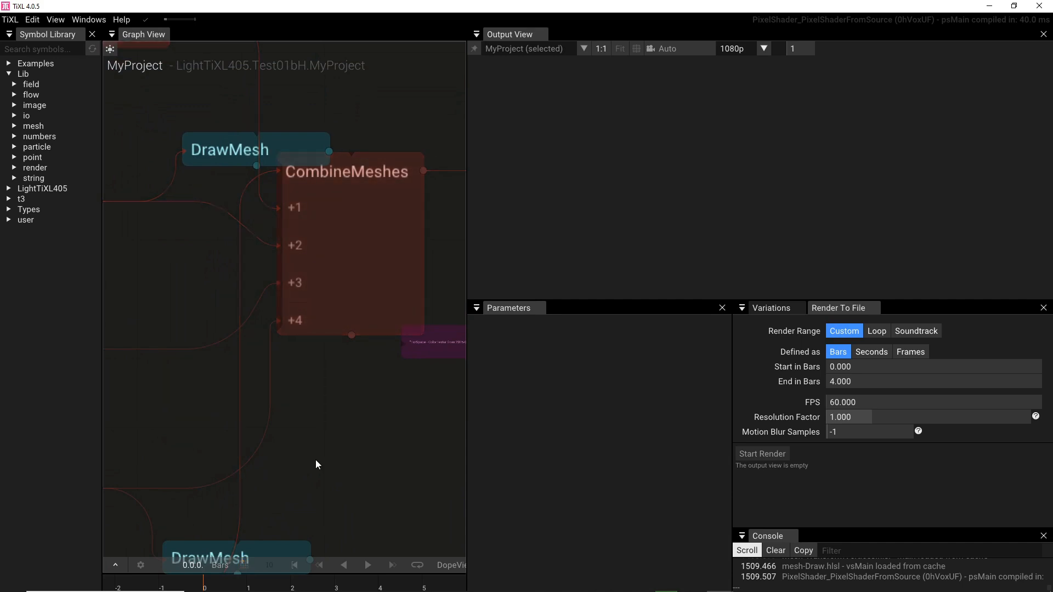
{"action": "key", "text": "Tab"}
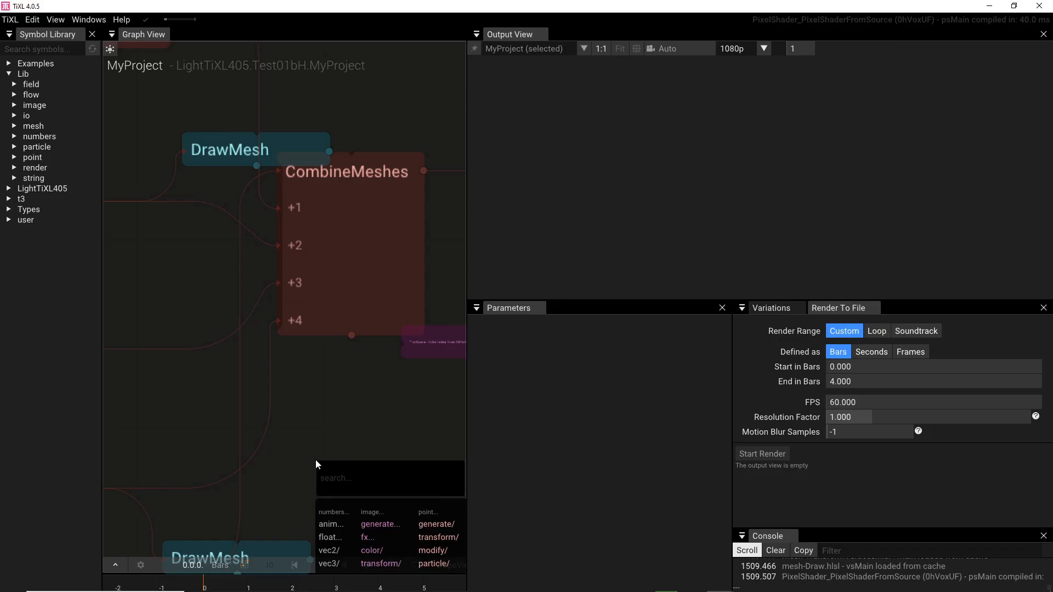
{"action": "type", "text": "c"}
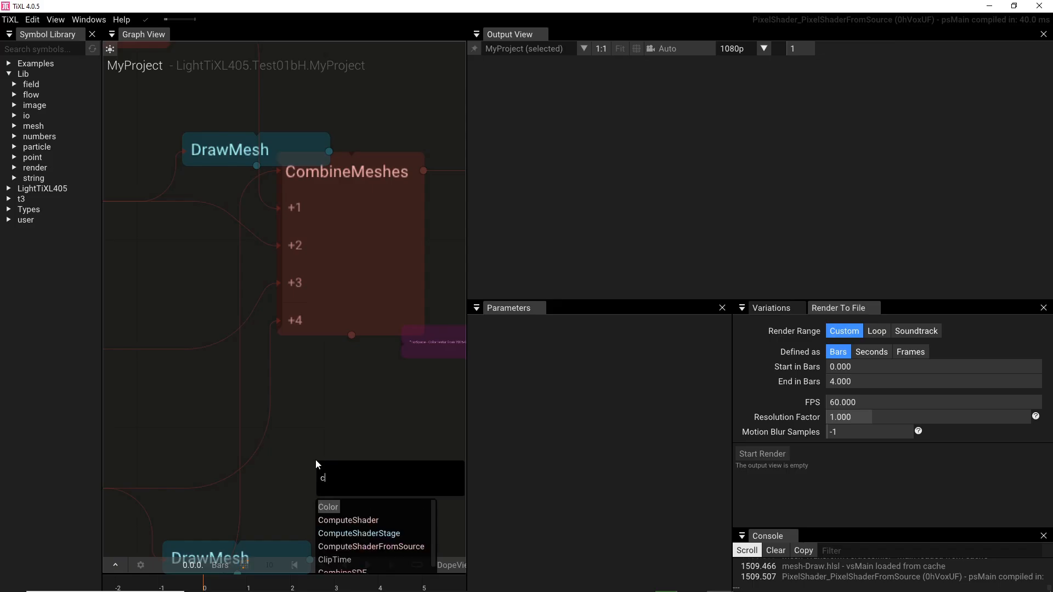
{"action": "type", "text": "omb"}
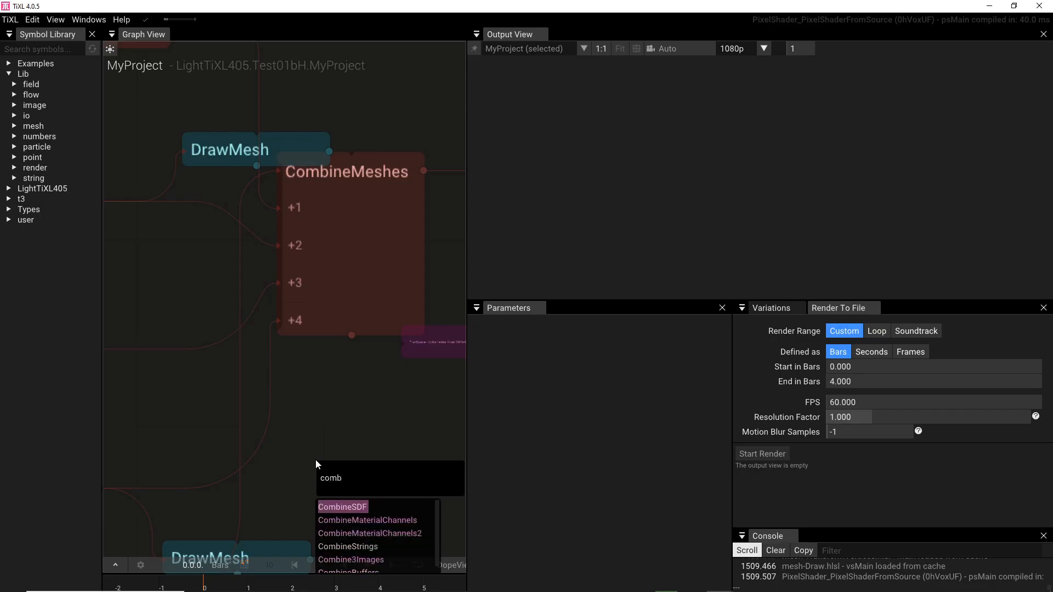
{"action": "type", "text": "ineM"}
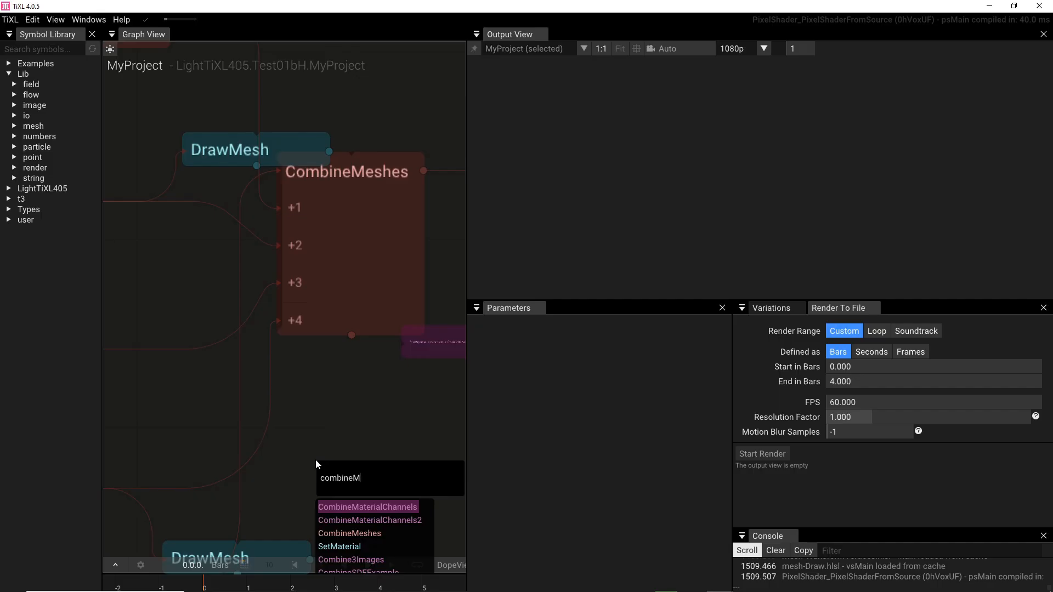
{"action": "type", "text": "e"}
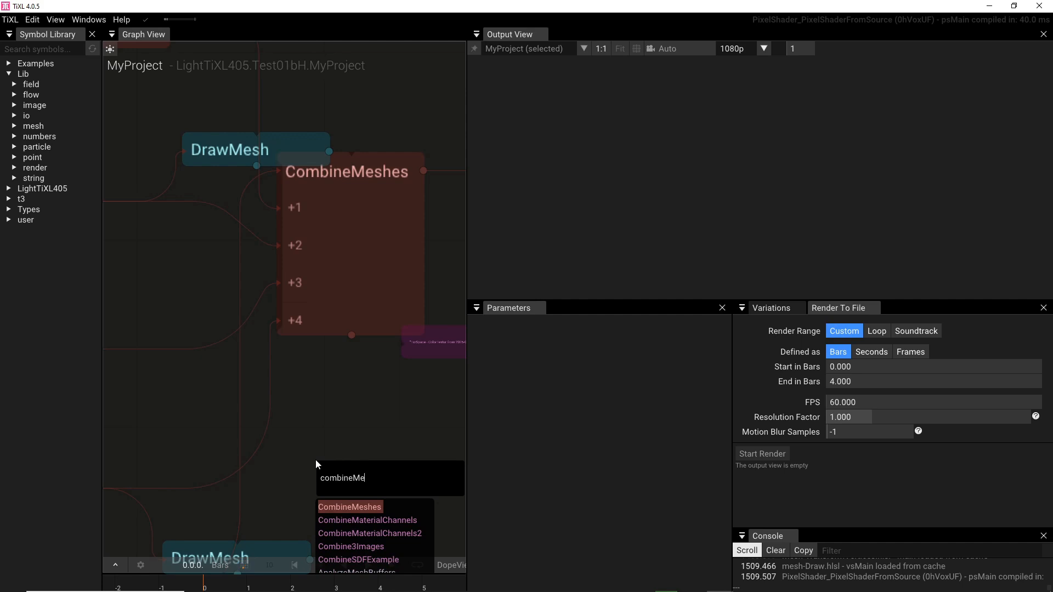
{"action": "left_click", "coordinate": [353, 515]}
{"action": "left_click_drag", "start_coordinate": [358, 479], "coordinate": [339, 453]}
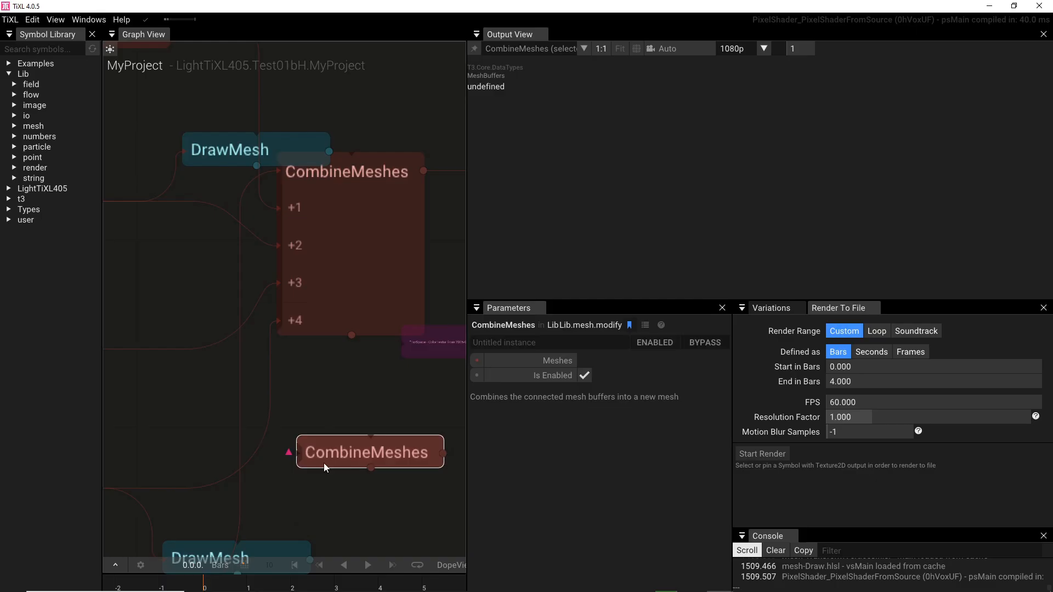
Connect the output of the uppermost rotating TransformMesh to the new CombineMeshes node and reposition that node below the existing one.
{"action": "scroll", "coordinate": [319, 488], "scroll_direction": "down", "scroll_amount": 3}
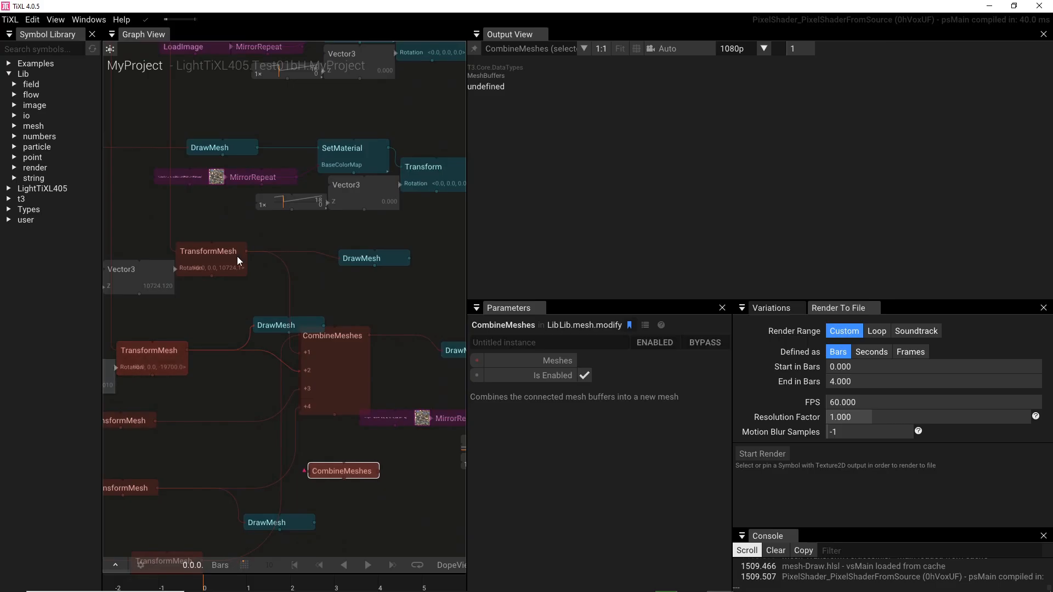
{"action": "left_click_drag", "start_coordinate": [247, 250], "coordinate": [316, 475]}
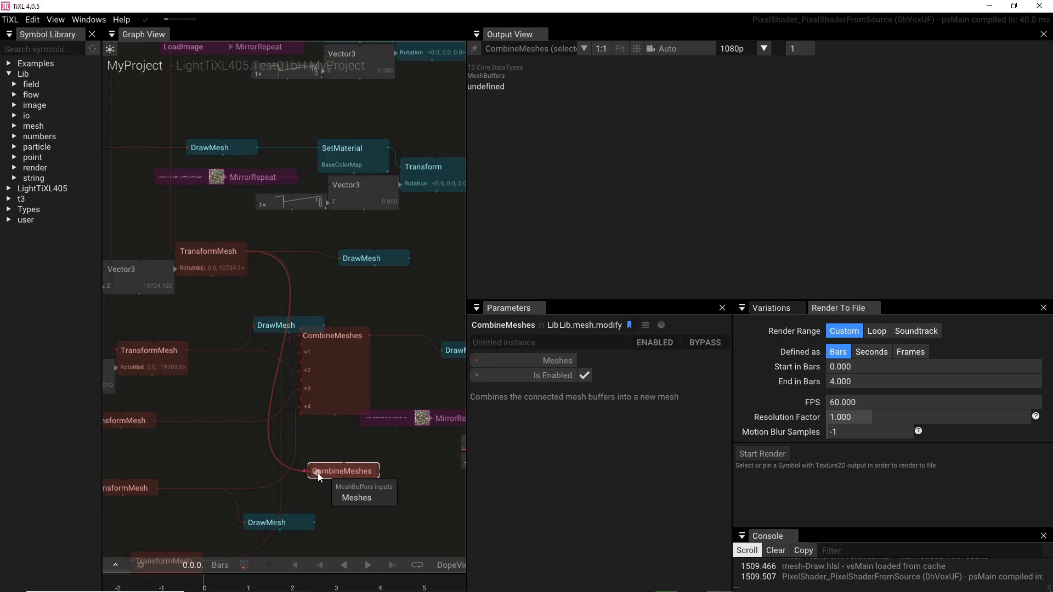
{"action": "left_click_drag", "start_coordinate": [319, 476], "coordinate": [329, 477]}
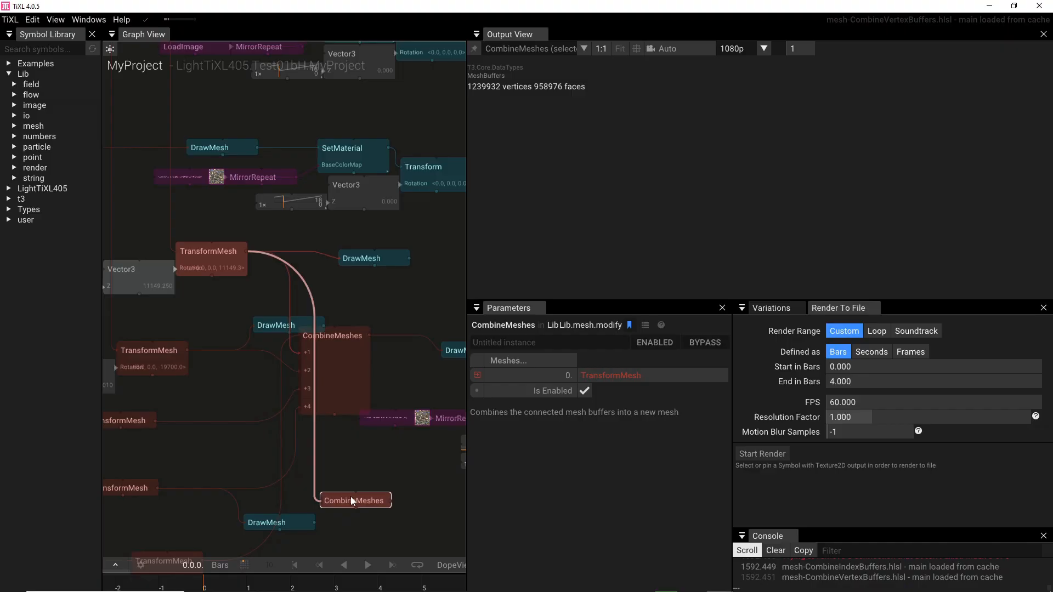
{"action": "scroll", "coordinate": [347, 490], "scroll_direction": "up", "scroll_amount": 3}
{"action": "scroll", "coordinate": [347, 490], "scroll_direction": "up", "scroll_amount": 1}
{"action": "left_click_drag", "start_coordinate": [329, 515], "coordinate": [315, 389]}
{"action": "scroll", "coordinate": [293, 438], "scroll_direction": "down", "scroll_amount": 5}
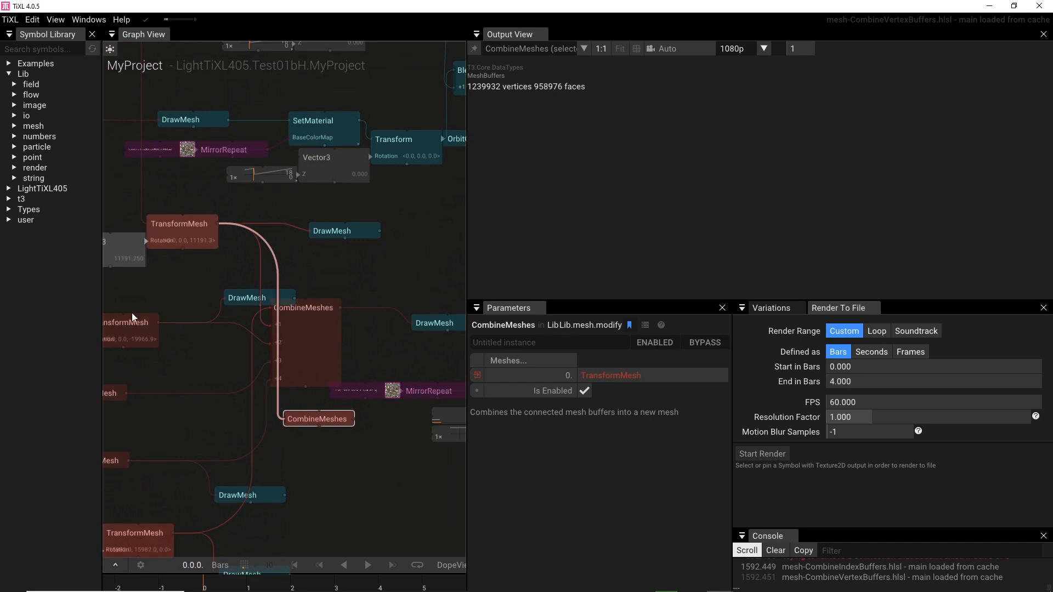
{"action": "left_click_drag", "start_coordinate": [159, 325], "coordinate": [278, 430]}
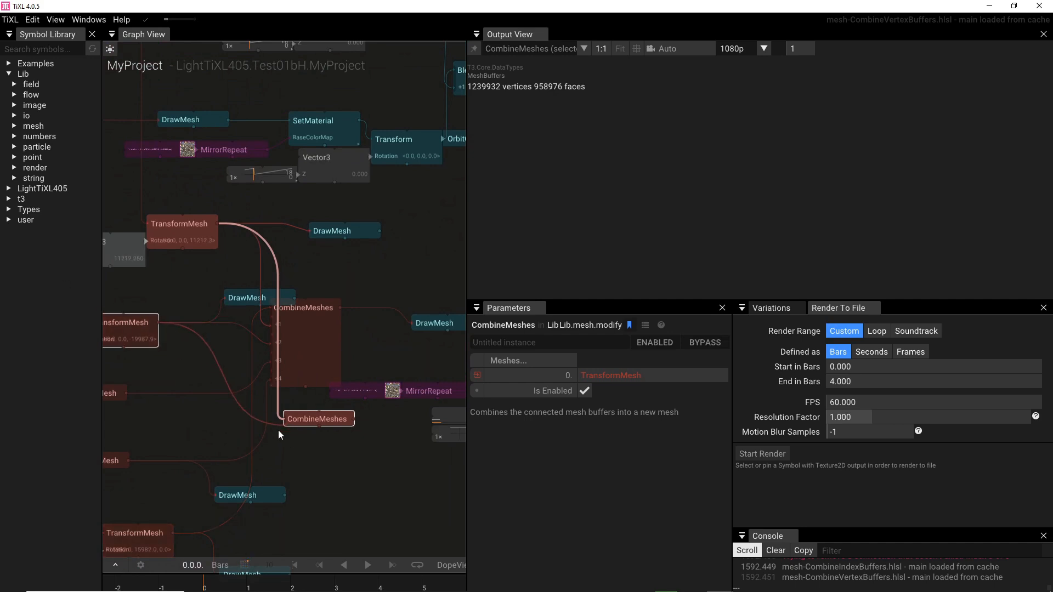
{"action": "double_click", "coordinate": [171, 360]}
{"action": "left_click", "coordinate": [337, 455]}
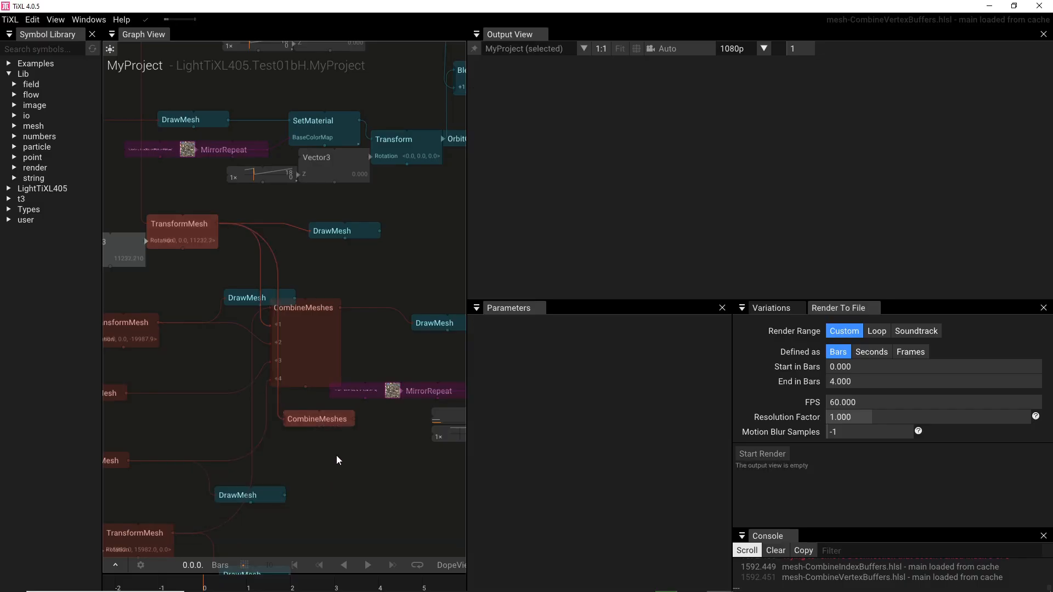
Connect the second rotating TransformMesh to the +1 input of the new CombineMeshes node, moved beside it, and save the project.
{"action": "left_click_drag", "start_coordinate": [302, 423], "coordinate": [198, 356]}
{"action": "scroll", "coordinate": [194, 382], "scroll_direction": "up", "scroll_amount": 1}
{"action": "scroll", "coordinate": [195, 383], "scroll_direction": "up", "scroll_amount": 4}
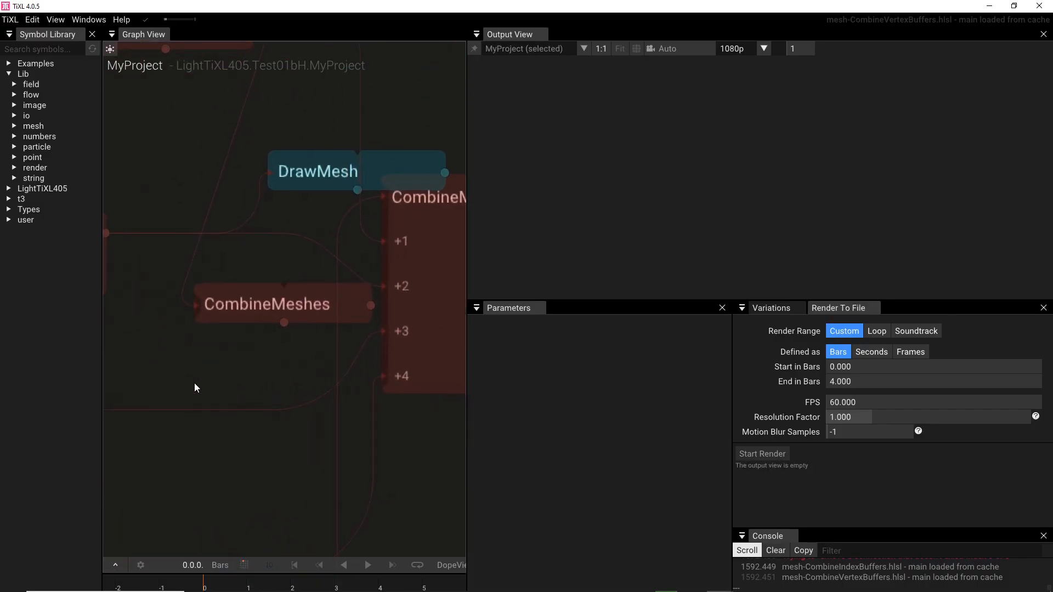
{"action": "right_click_drag", "start_coordinate": [194, 383], "coordinate": [312, 379]}
{"action": "left_click_drag", "start_coordinate": [223, 229], "coordinate": [321, 359]}
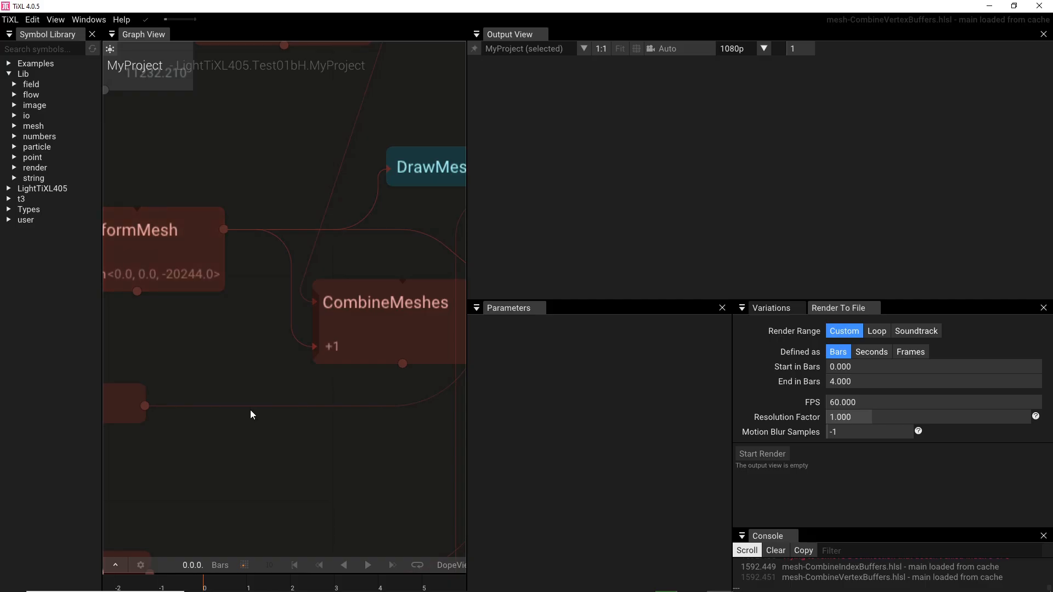
{"action": "key", "text": "ctrl+s"}
Connect the next two TransformMesh outputs below to the new CombineMeshes node as its +2 and +3 inputs.
{"action": "right_click_drag", "start_coordinate": [265, 383], "coordinate": [325, 252]}
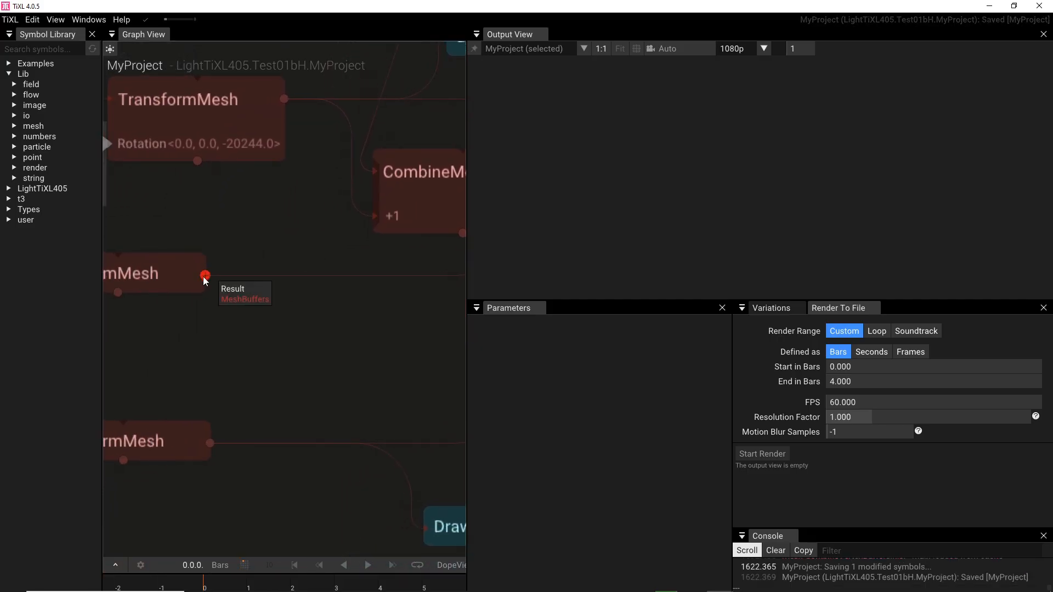
{"action": "scroll", "coordinate": [298, 370], "scroll_direction": "down", "scroll_amount": 5}
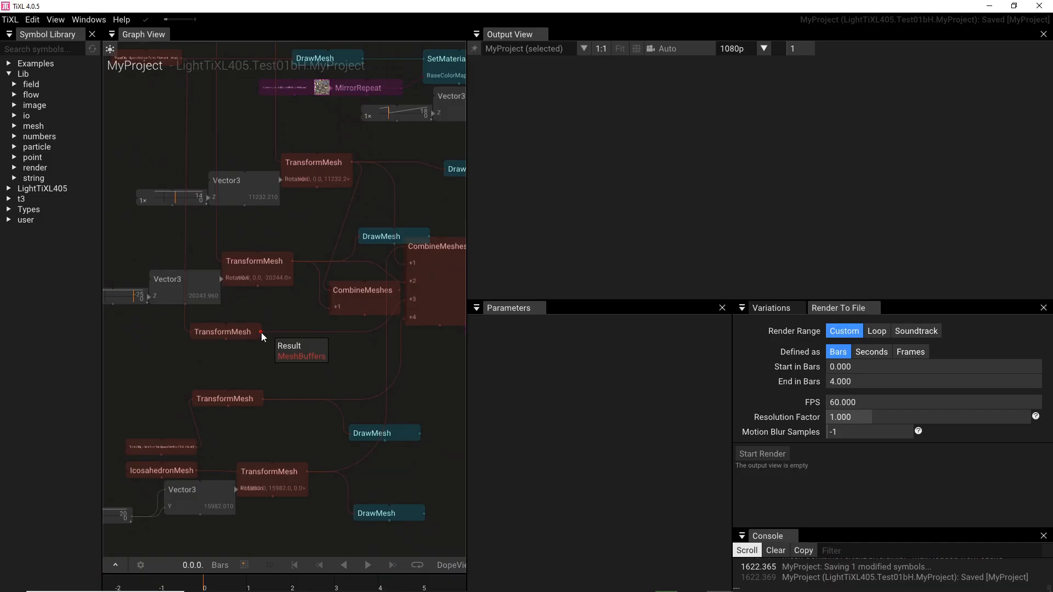
{"action": "left_click_drag", "start_coordinate": [261, 332], "coordinate": [334, 317]}
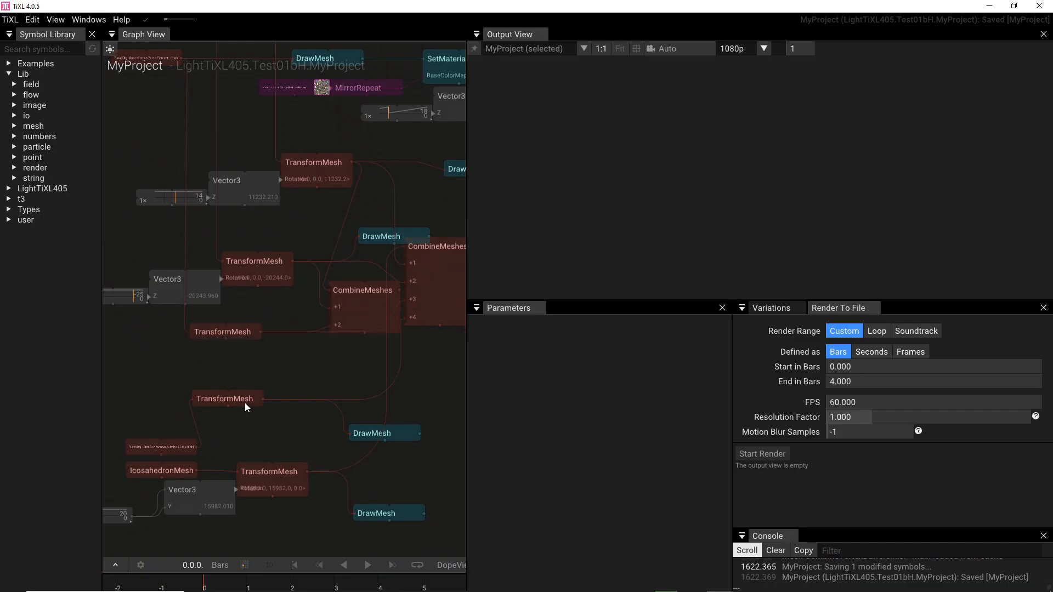
{"action": "left_click_drag", "start_coordinate": [264, 398], "coordinate": [329, 338]}
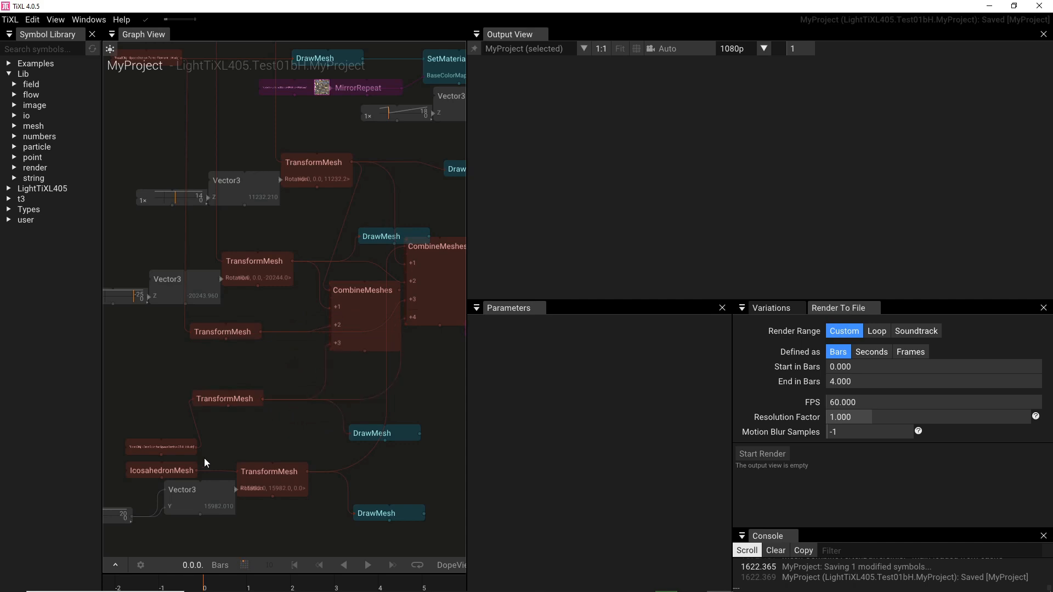
Connect the lowest rotating TransformMesh to the new CombineMeshes node as its +4 input and move that node below the existing CombineMeshes.
{"action": "right_click_drag", "start_coordinate": [235, 446], "coordinate": [194, 318]}
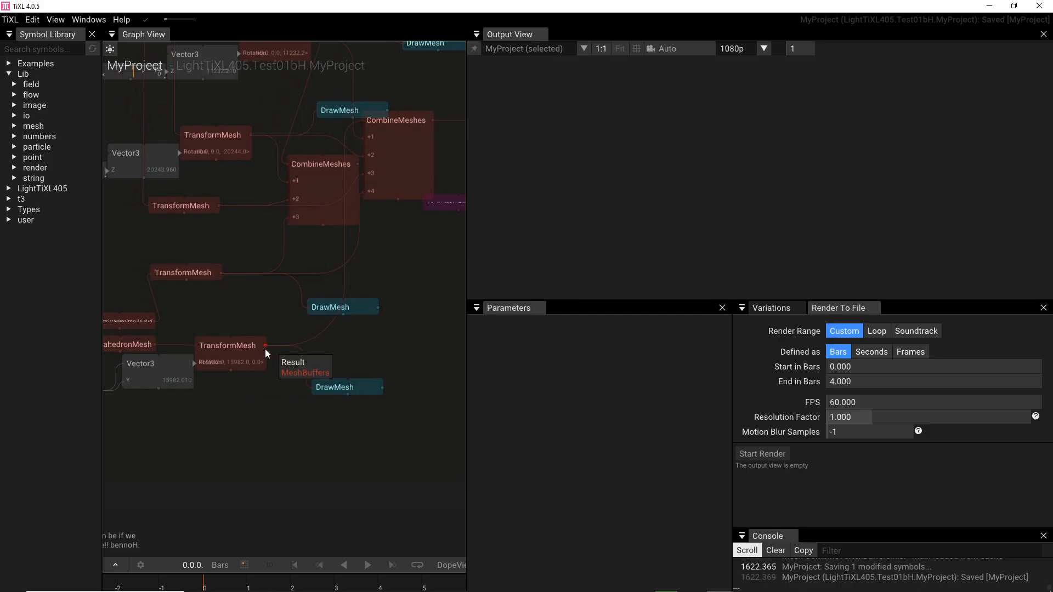
{"action": "left_click_drag", "start_coordinate": [265, 346], "coordinate": [292, 226]}
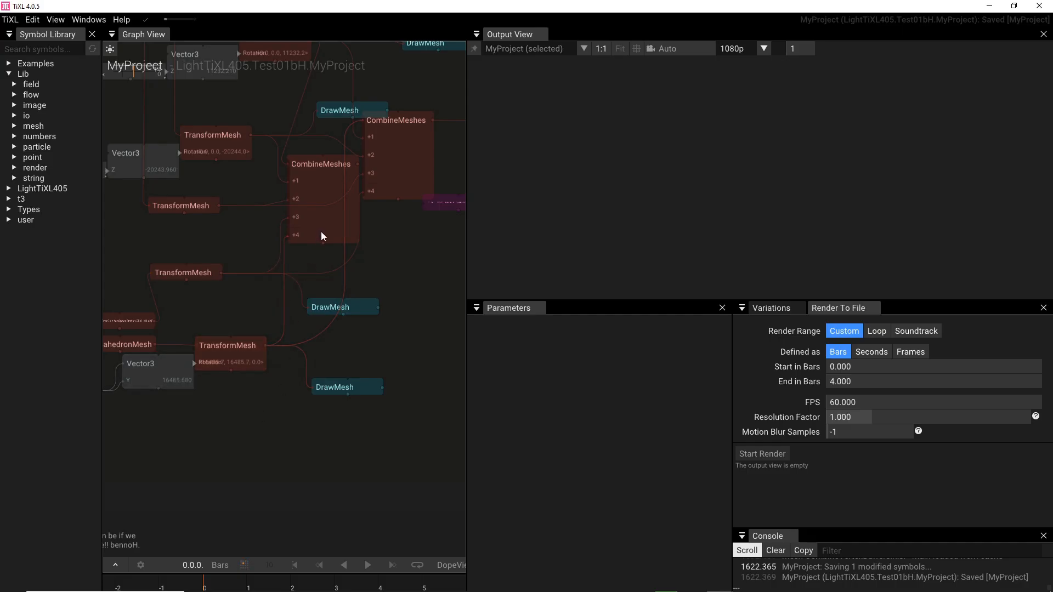
{"action": "right_click_drag", "start_coordinate": [321, 231], "coordinate": [301, 322]}
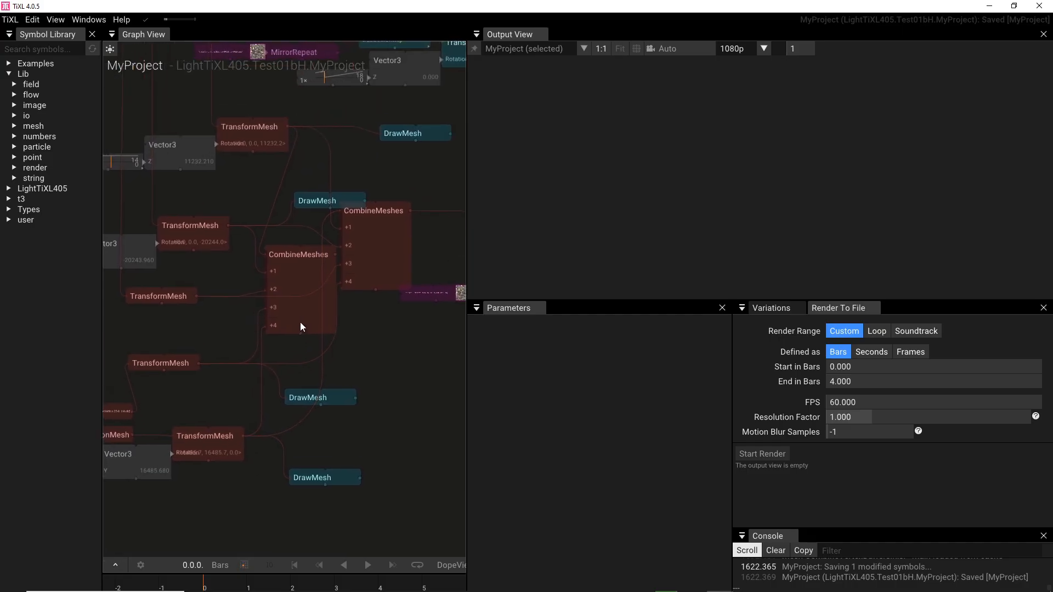
{"action": "left_click_drag", "start_coordinate": [291, 290], "coordinate": [396, 415]}
Add a DrawMesh node fed by the new CombineMeshes output, followed by a Transform node connected to the DrawMesh output.
{"action": "right_click_drag", "start_coordinate": [409, 347], "coordinate": [202, 345]}
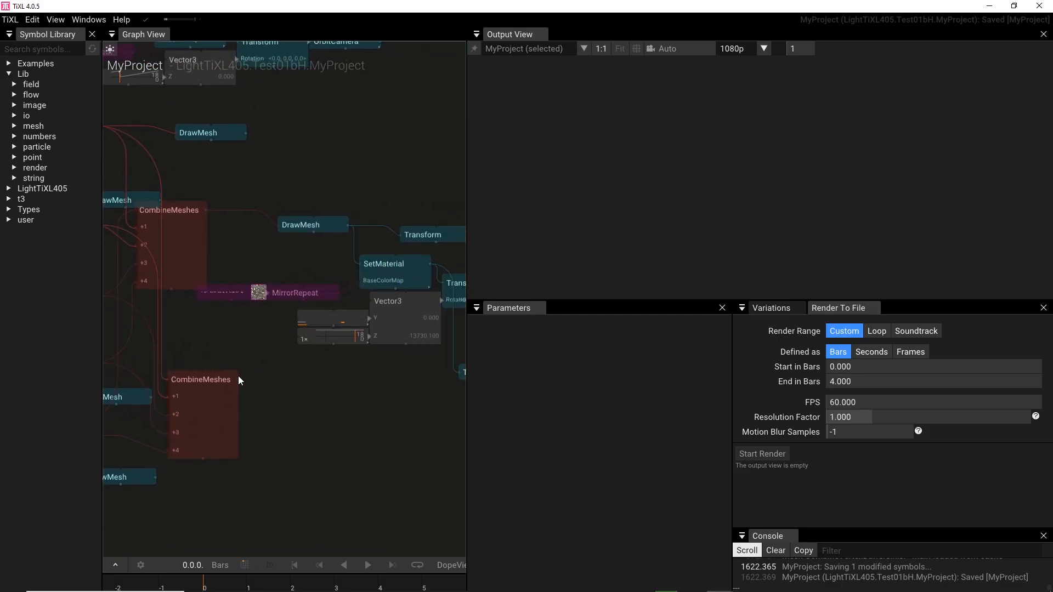
{"action": "left_click_drag", "start_coordinate": [238, 380], "coordinate": [279, 426]}
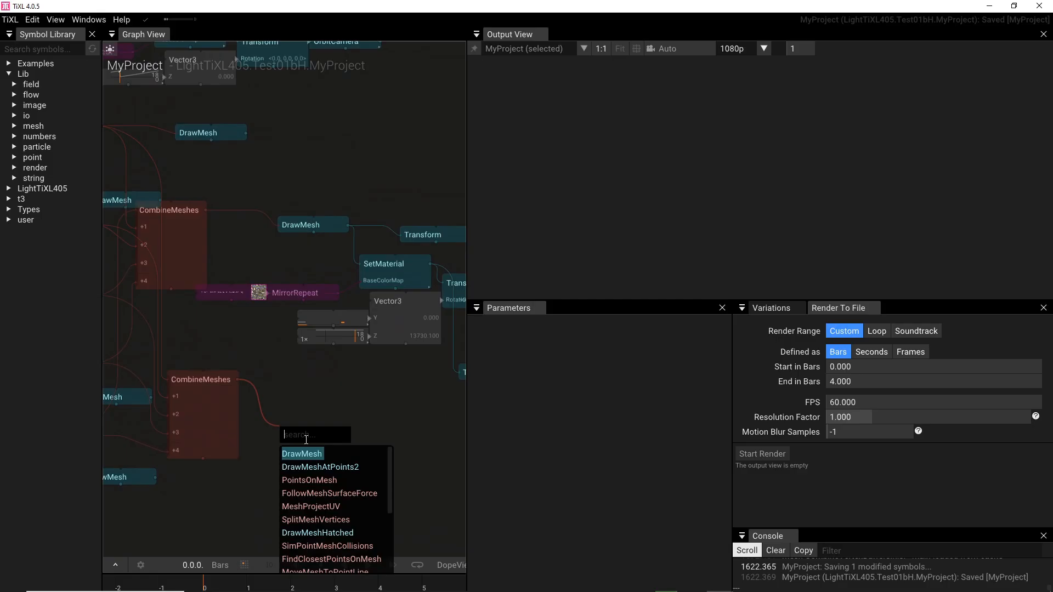
{"action": "left_click", "coordinate": [302, 454]}
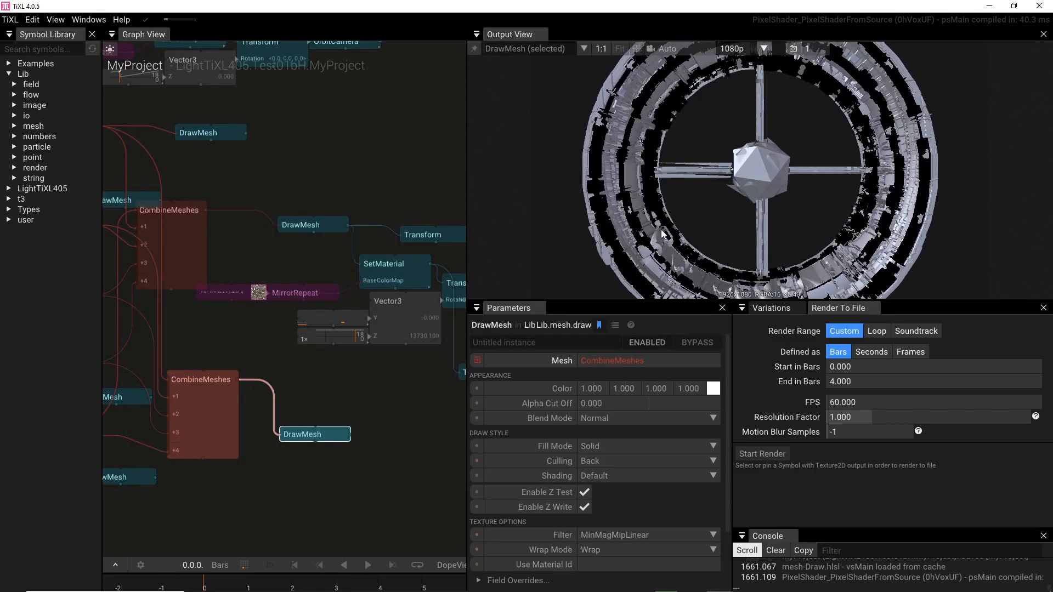
{"action": "left_click_drag", "start_coordinate": [350, 434], "coordinate": [376, 472]}
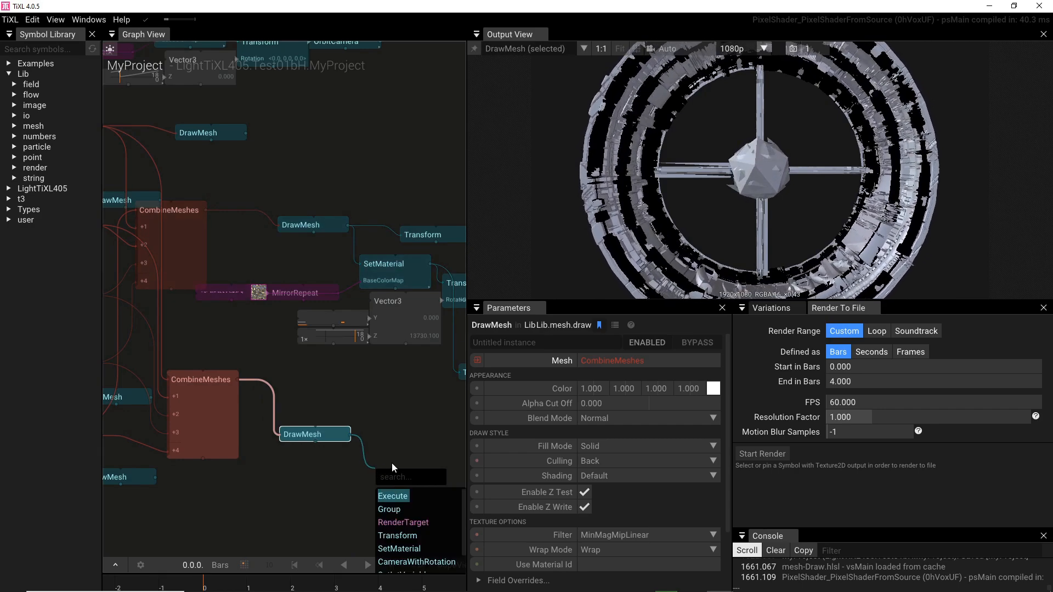
{"action": "left_click", "coordinate": [398, 535]}
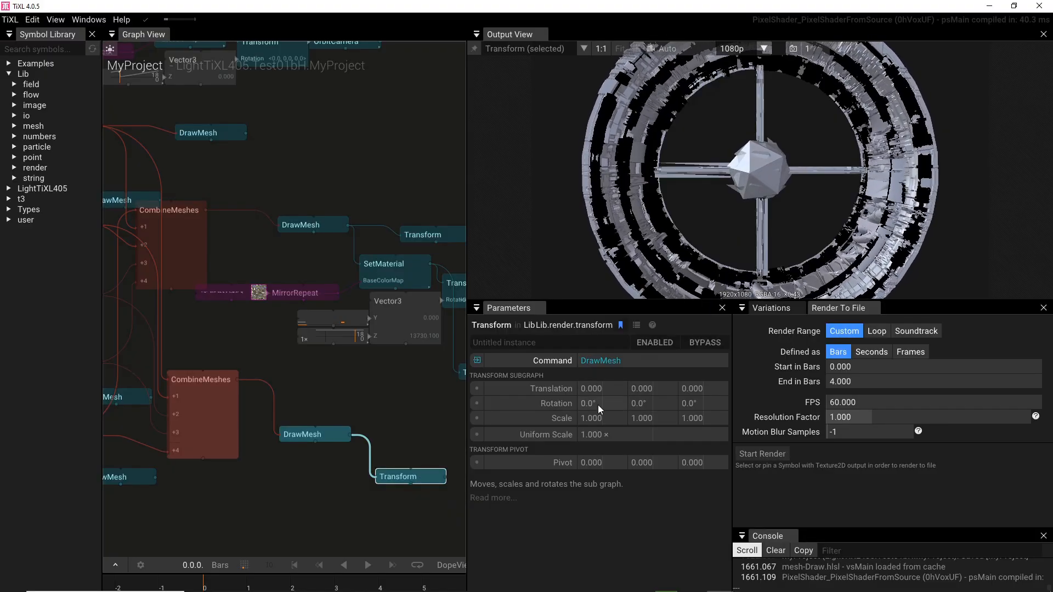
Set the Transform's uniform scale to 0.660 and its rotation to 10.0°, -254.0°, -1.0°, and place the node beside the DrawMesh.
{"action": "left_click_drag", "start_coordinate": [594, 433], "coordinate": [263, 422]}
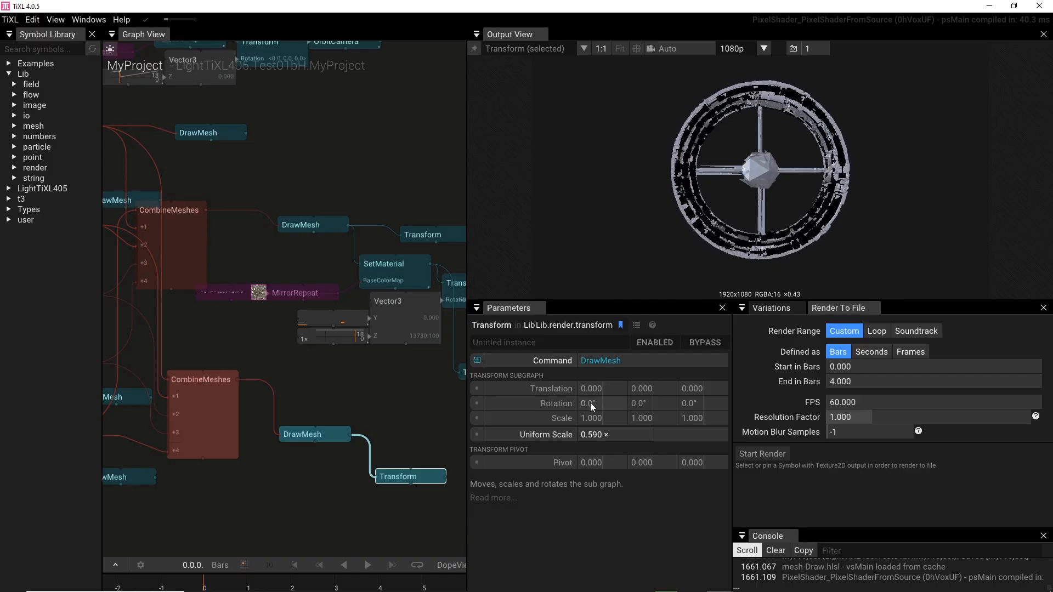
{"action": "left_click_drag", "start_coordinate": [590, 403], "coordinate": [680, 397]}
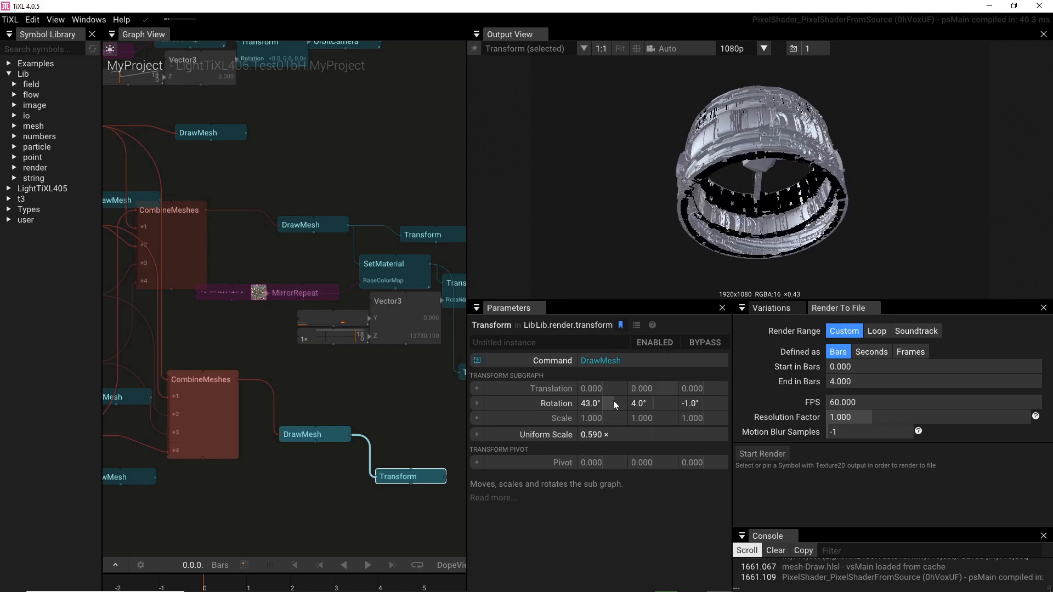
{"action": "left_click_drag", "start_coordinate": [591, 435], "coordinate": [858, 448]}
{"action": "left_click_drag", "start_coordinate": [581, 403], "coordinate": [448, 438]}
{"action": "left_click_drag", "start_coordinate": [591, 403], "coordinate": [412, 438]}
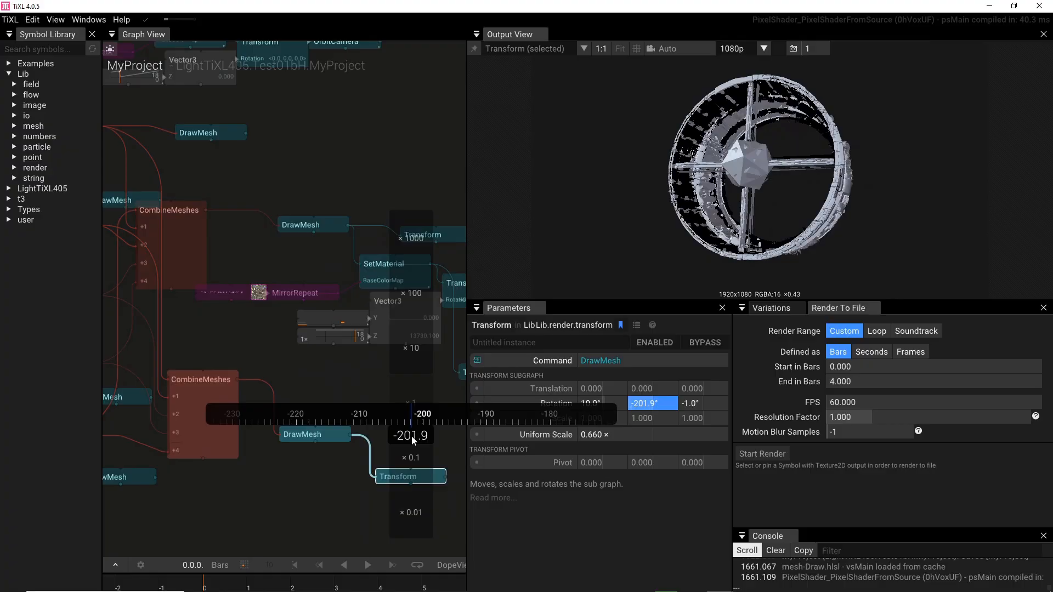
{"action": "left_click_drag", "start_coordinate": [412, 439], "coordinate": [298, 411]}
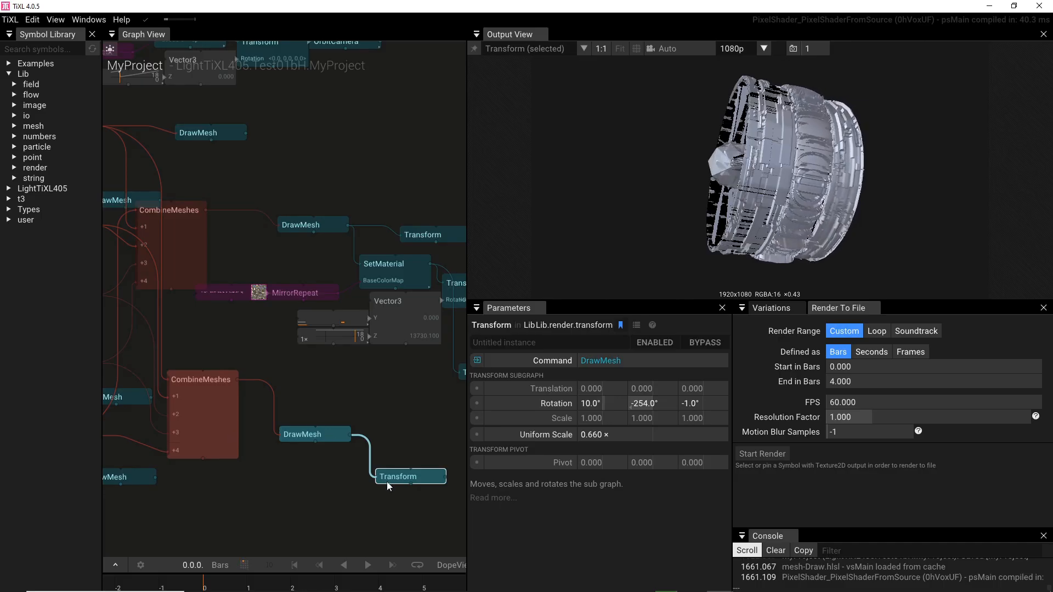
{"action": "left_click_drag", "start_coordinate": [405, 479], "coordinate": [409, 436]}
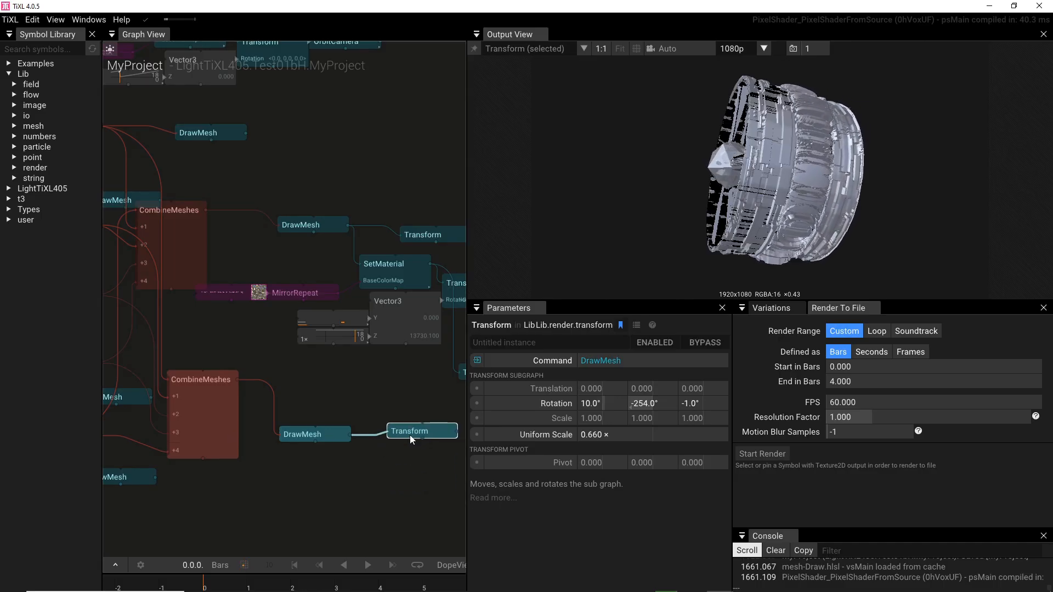
Delete the new DrawMesh and Transform nodes and attach a fresh DrawMesh node to the lower CombineMeshes output.
{"action": "right_click_drag", "start_coordinate": [254, 360], "coordinate": [246, 336]}
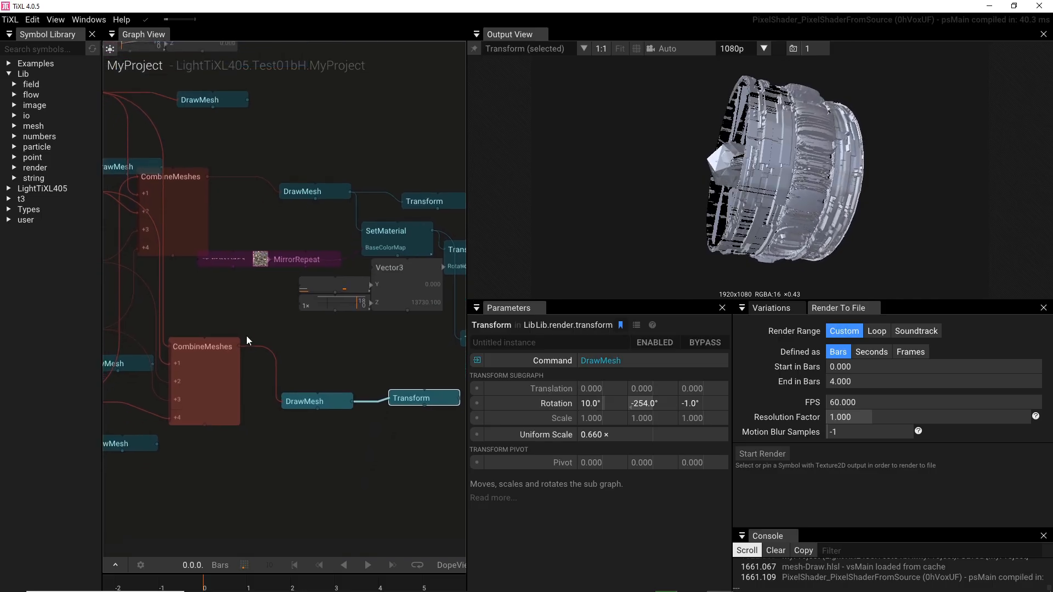
{"action": "left_click_drag", "start_coordinate": [299, 371], "coordinate": [397, 423]}
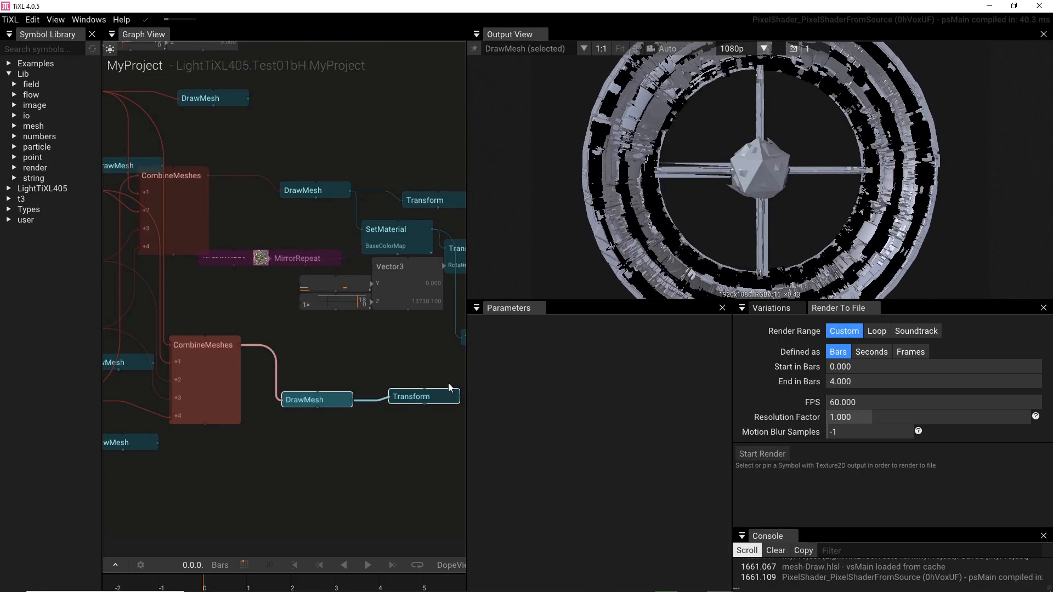
{"action": "key", "text": "Delete"}
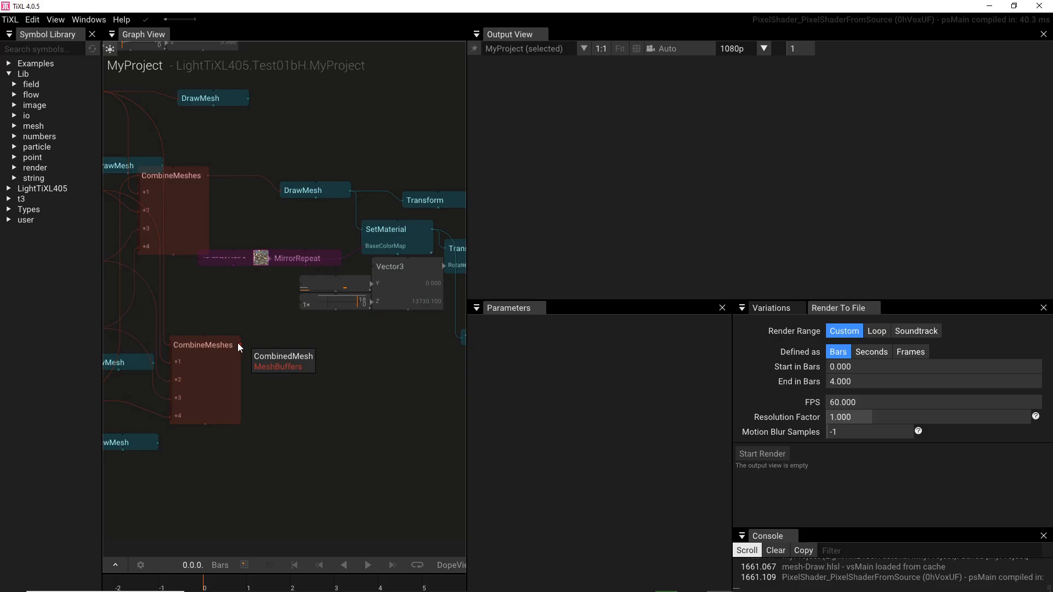
{"action": "left_click_drag", "start_coordinate": [239, 345], "coordinate": [284, 376]}
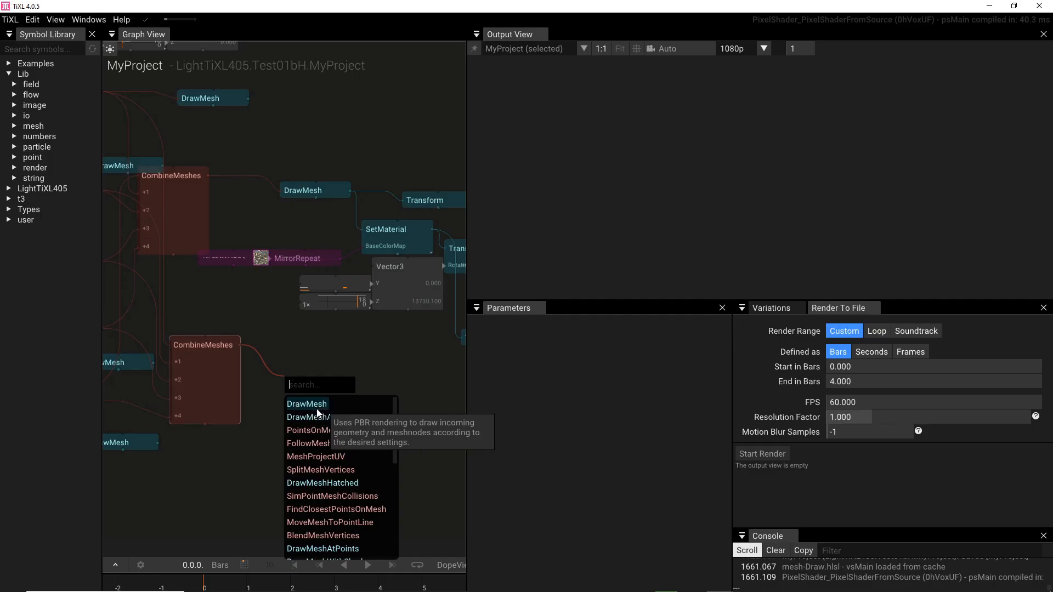
{"action": "left_click", "coordinate": [311, 406]}
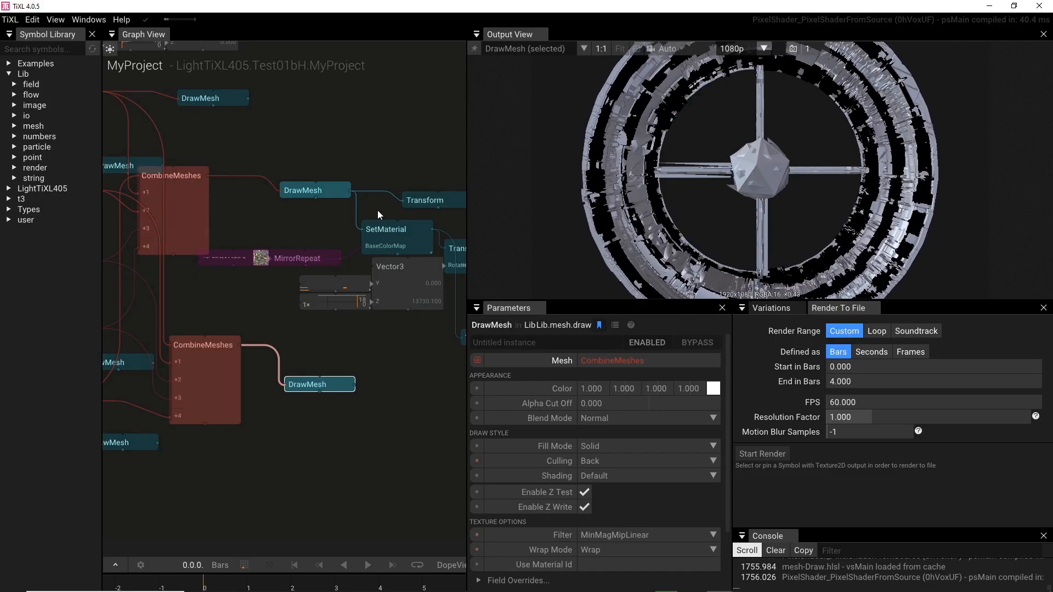
Compare the draw style settings of the existing and new DrawMesh nodes and set the new one's Shading to Flat.
{"action": "left_click", "coordinate": [321, 190]}
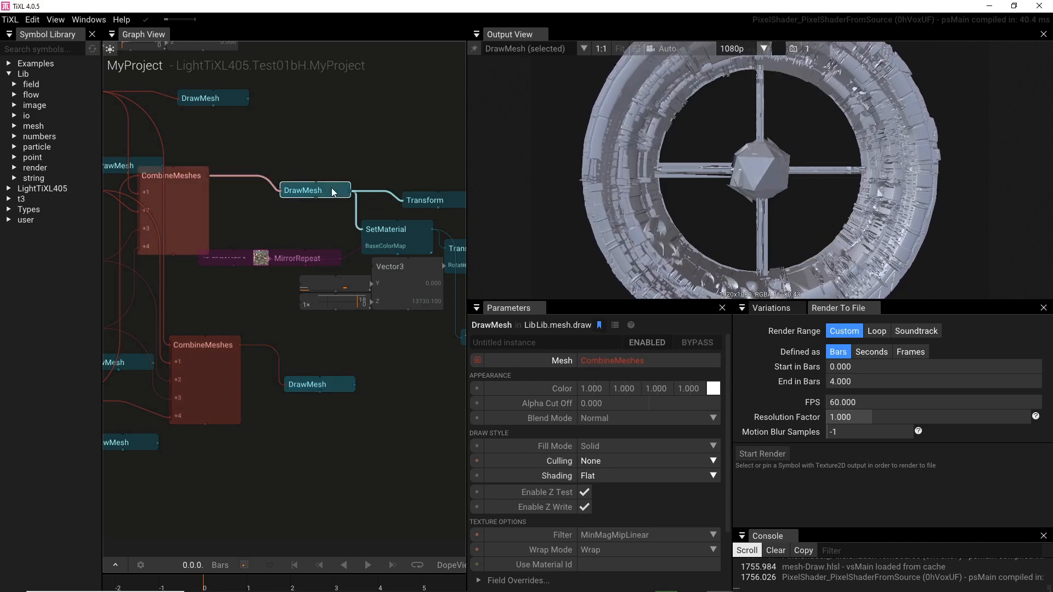
{"action": "left_click", "coordinate": [332, 383]}
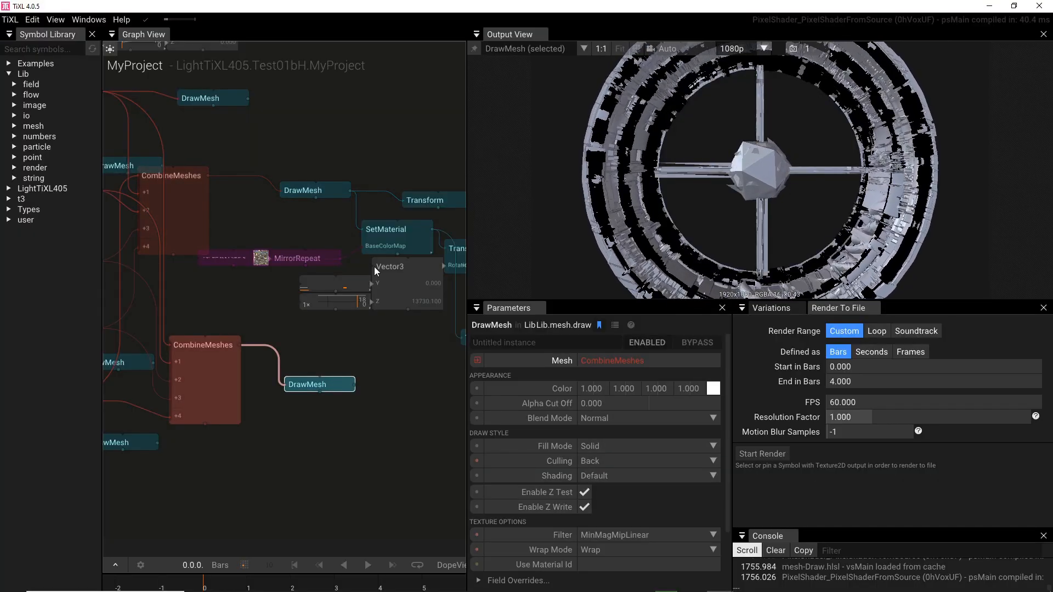
{"action": "left_click", "coordinate": [324, 190]}
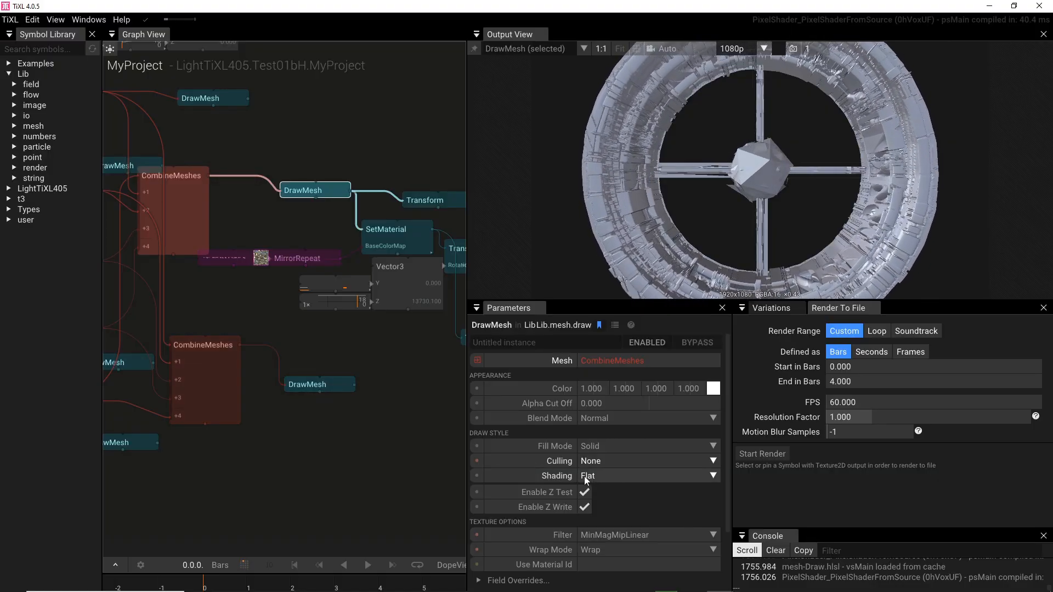
{"action": "left_click", "coordinate": [333, 383]}
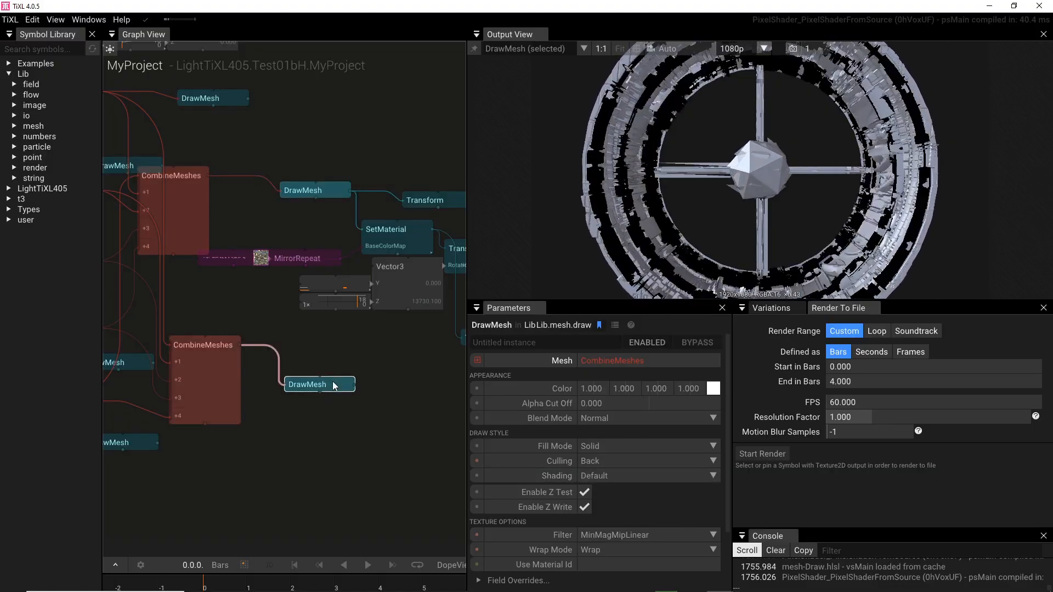
{"action": "left_click", "coordinate": [611, 475]}
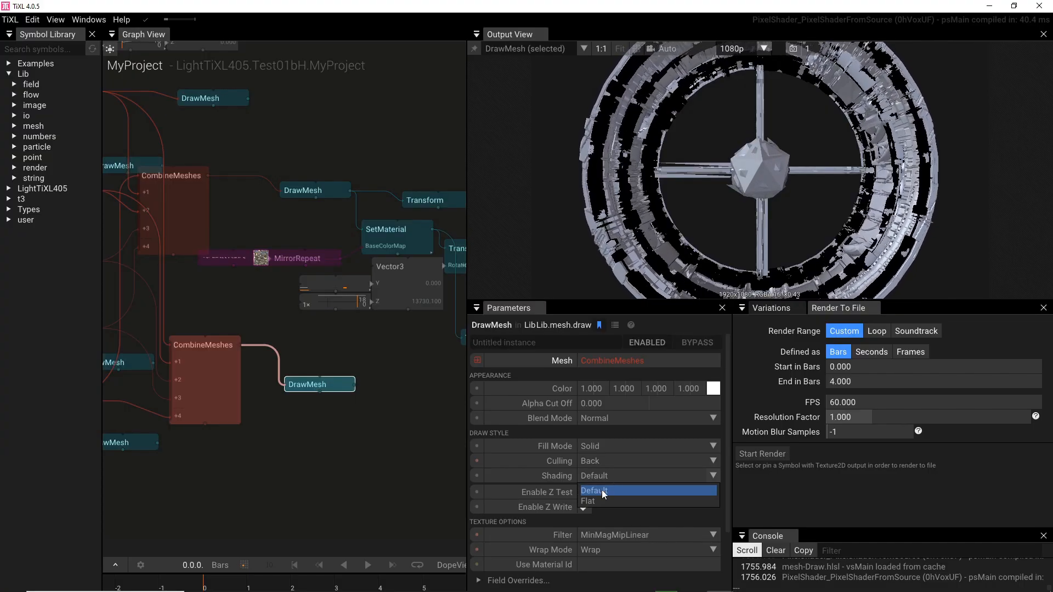
{"action": "left_click", "coordinate": [601, 502]}
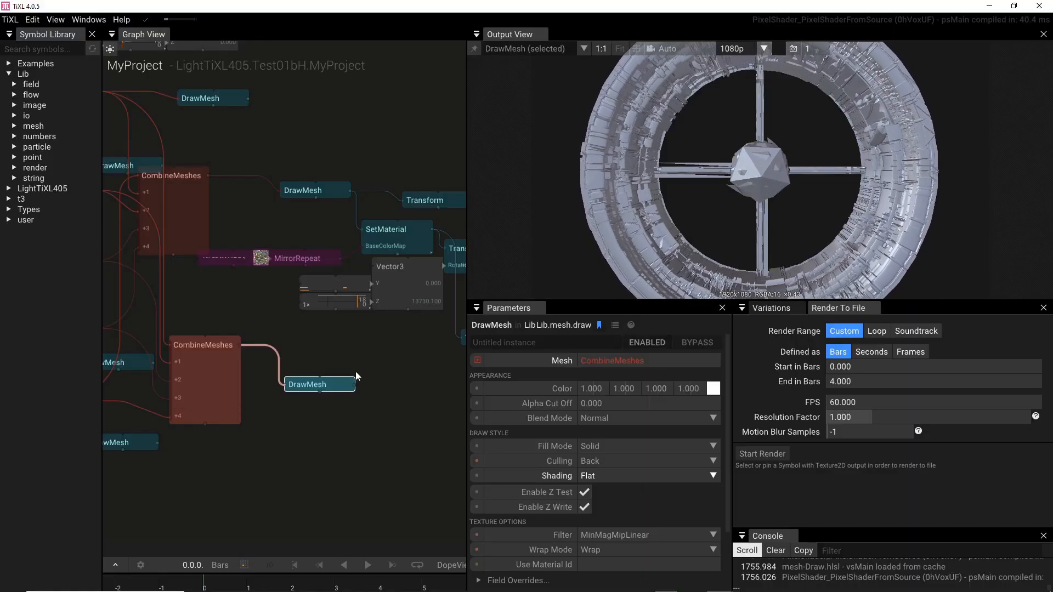
Add a SetMaterial node after the new DrawMesh and feed its Base Color Map from a new LoadImage node.
{"action": "right_click_drag", "start_coordinate": [379, 459], "coordinate": [317, 348]}
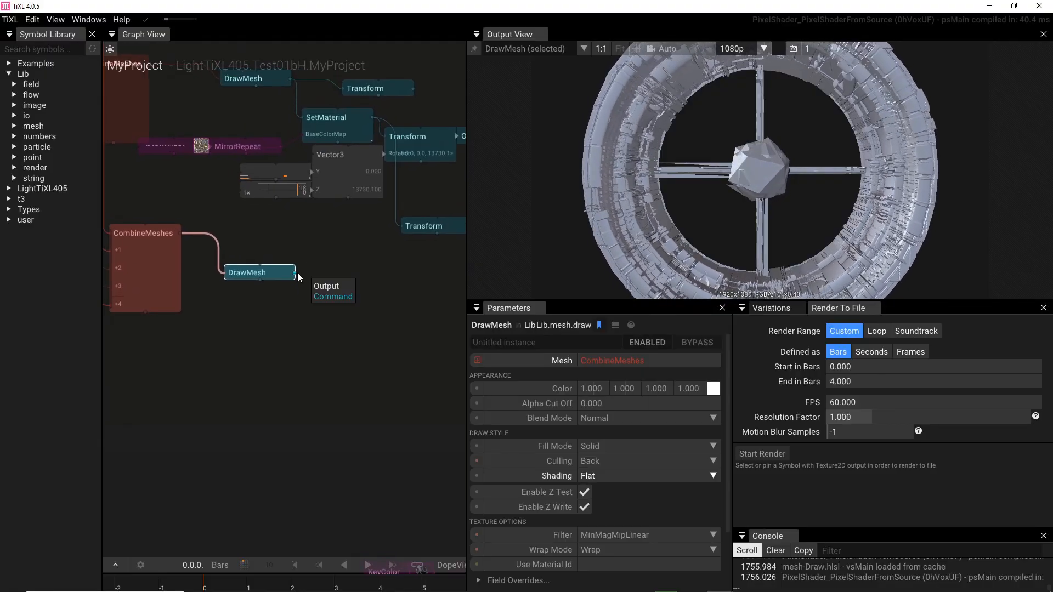
{"action": "left_click_drag", "start_coordinate": [295, 274], "coordinate": [358, 321]}
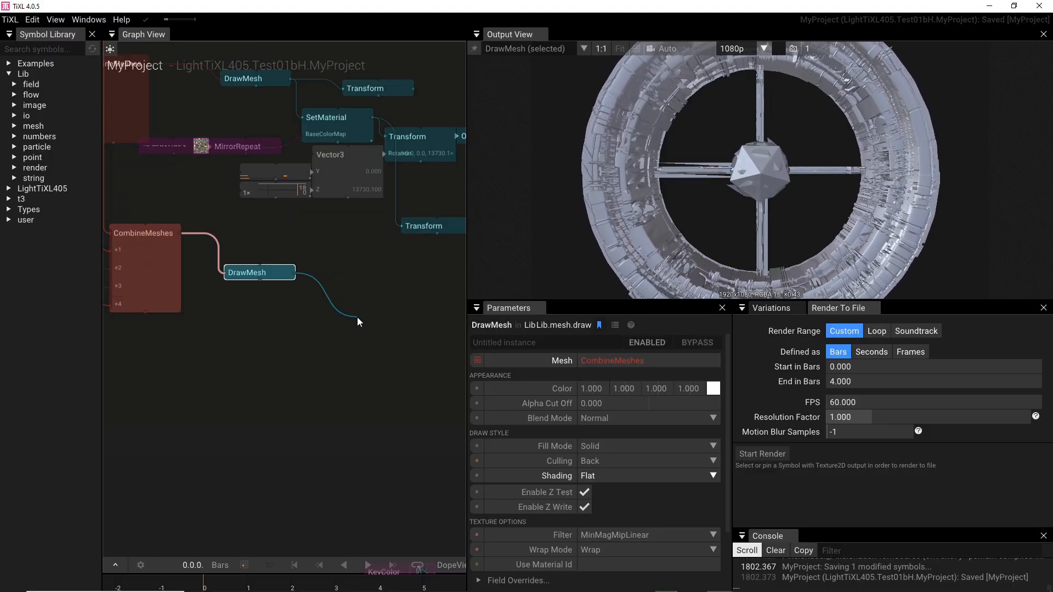
{"action": "left_click_drag", "start_coordinate": [359, 321], "coordinate": [359, 321]}
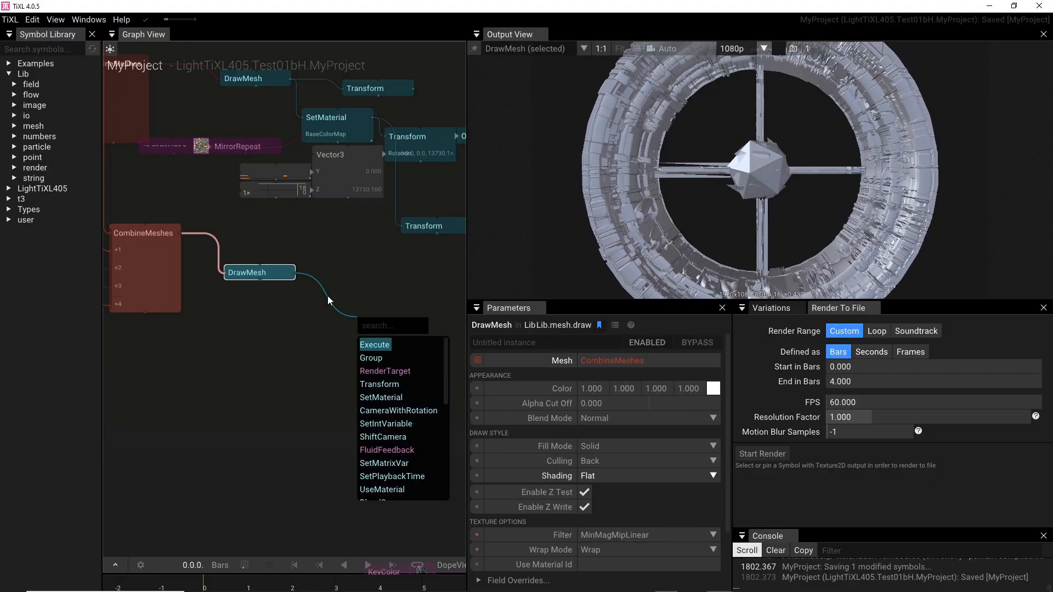
{"action": "left_click", "coordinate": [319, 255]}
{"action": "left_click_drag", "start_coordinate": [294, 274], "coordinate": [351, 311]}
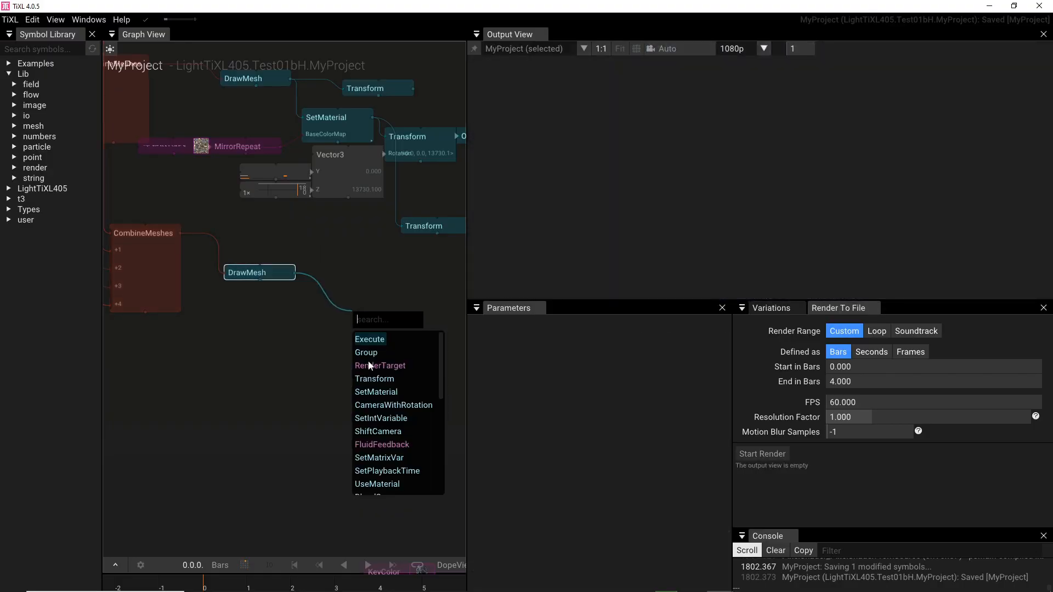
{"action": "left_click", "coordinate": [377, 395]}
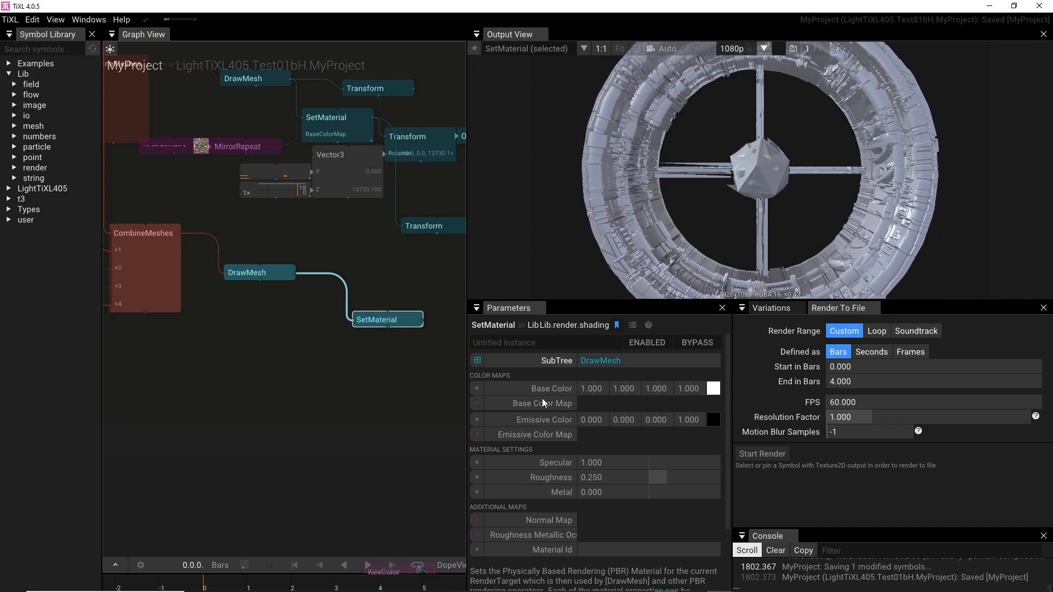
{"action": "left_click", "coordinate": [477, 404]}
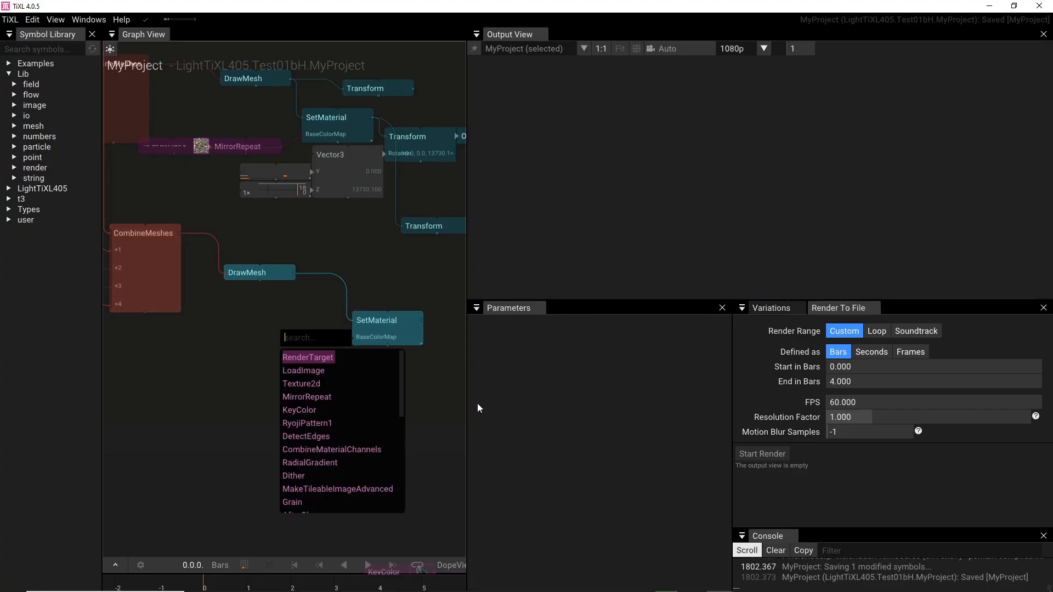
{"action": "left_click", "coordinate": [311, 371]}
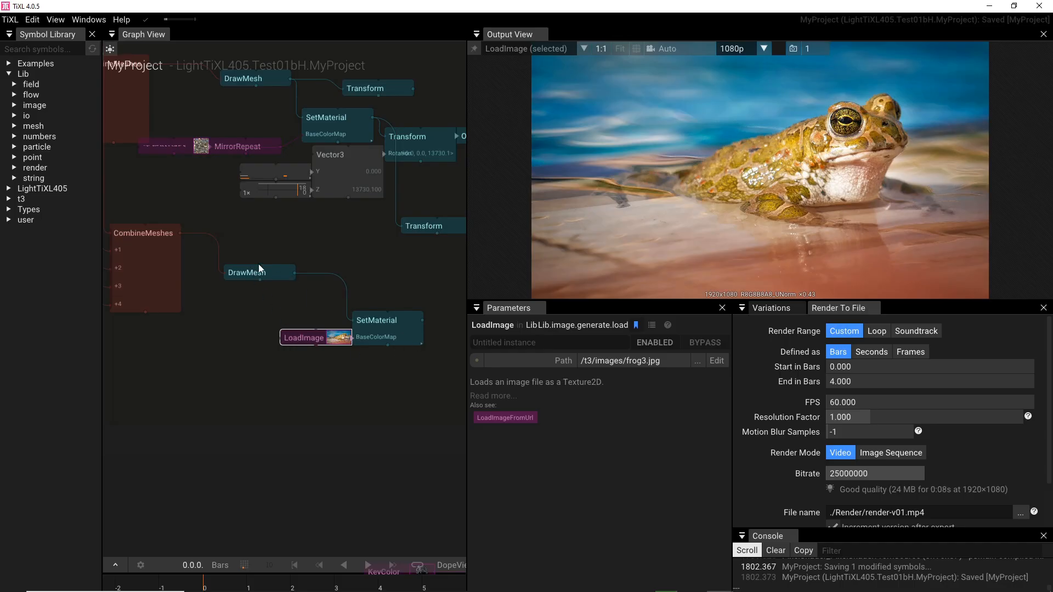
Delete the new DrawMesh, SetMaterial and LoadImage nodes together with the lower CombineMeshes node.
{"action": "left_click_drag", "start_coordinate": [254, 250], "coordinate": [392, 360]}
{"action": "key", "text": "Delete"}
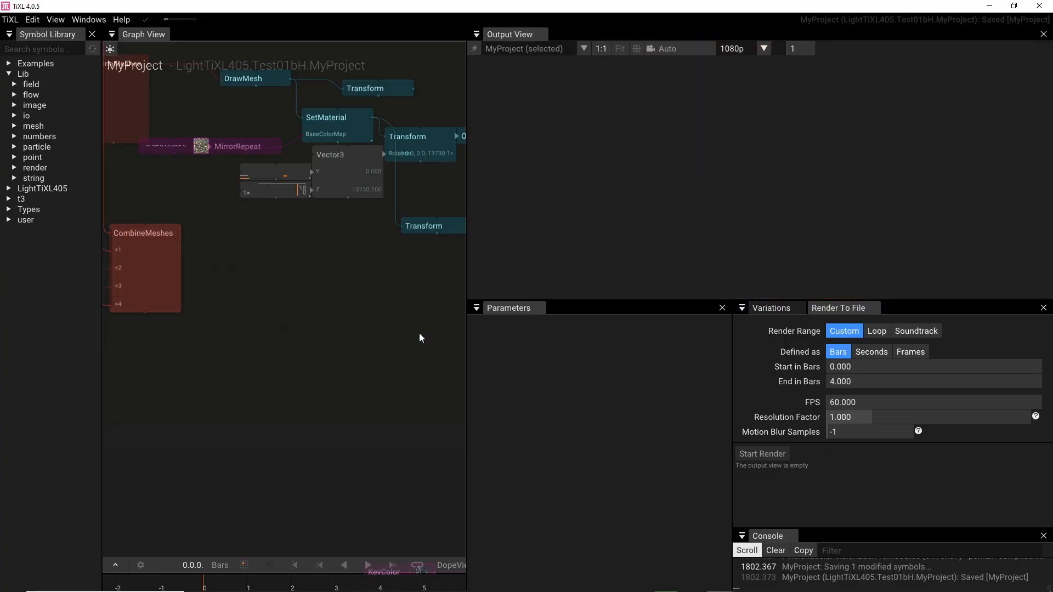
{"action": "right_click_drag", "start_coordinate": [223, 239], "coordinate": [345, 347]}
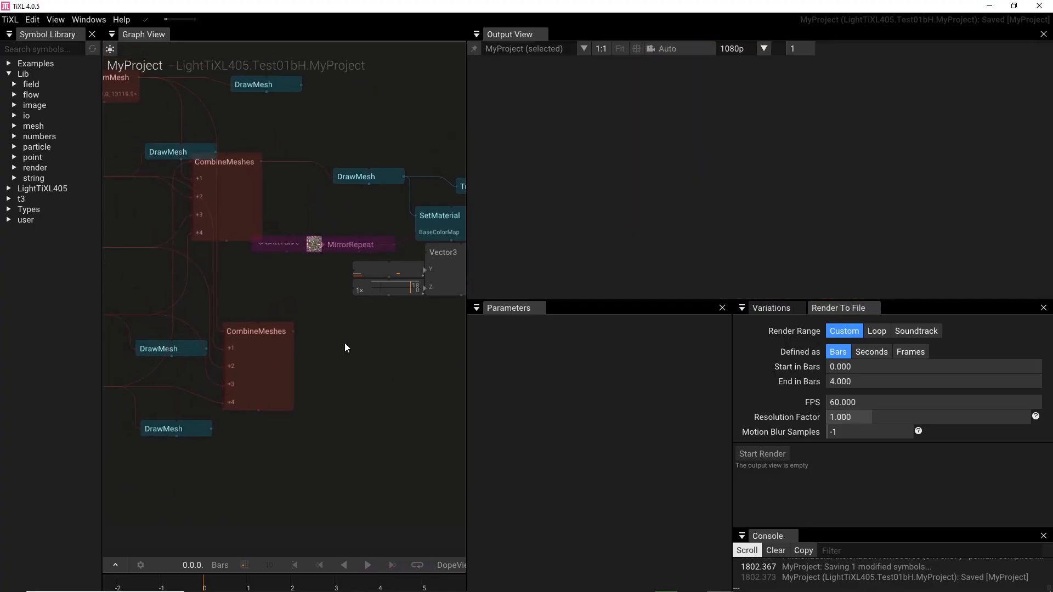
{"action": "left_click", "coordinate": [270, 349]}
{"action": "key", "text": "Delete"}
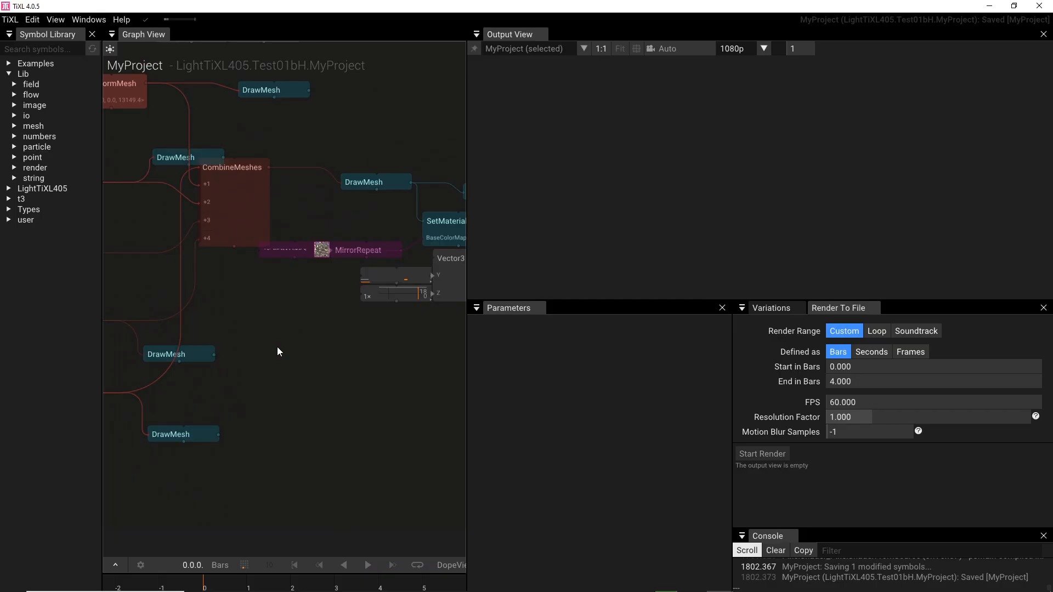
{"action": "right_click_drag", "start_coordinate": [267, 351], "coordinate": [228, 429]}
{"action": "right_click_drag", "start_coordinate": [279, 407], "coordinate": [189, 437]}
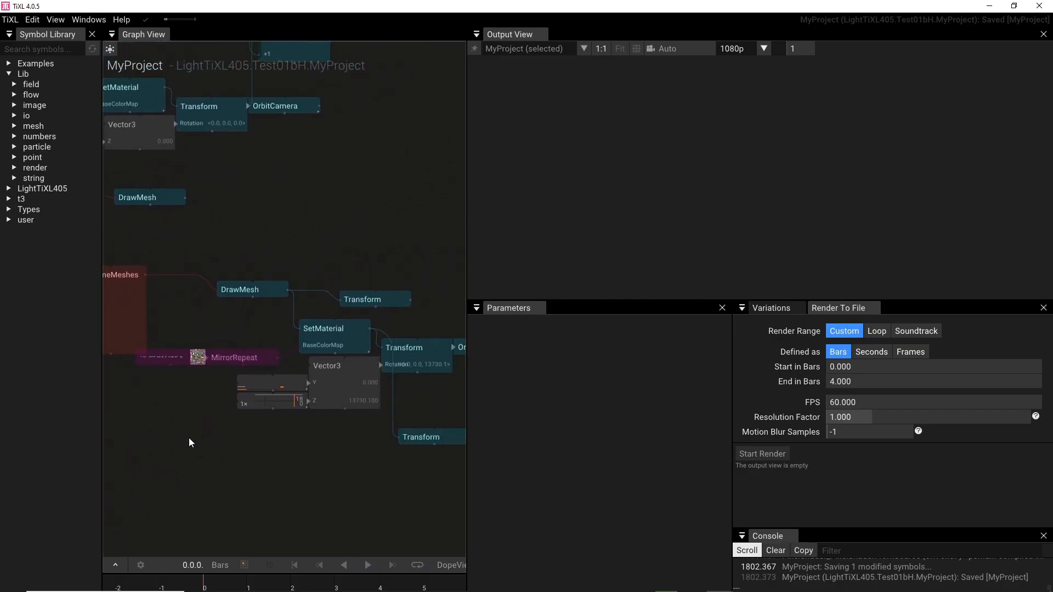
Examine the output of the MirrorRepeat node and the LoadImage texture that feeds it.
{"action": "left_click", "coordinate": [228, 354]}
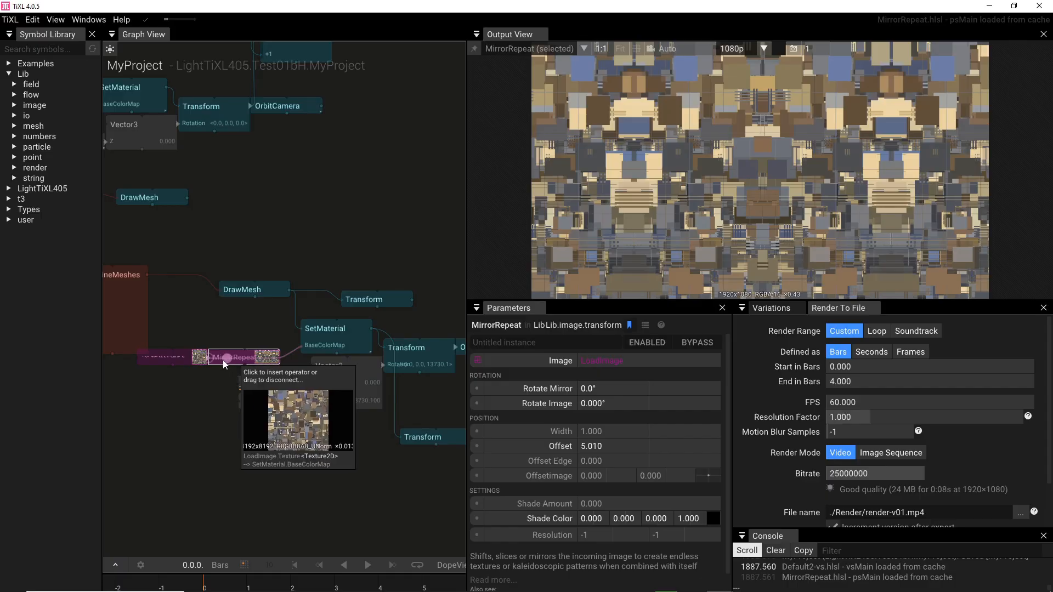
{"action": "left_click", "coordinate": [171, 357]}
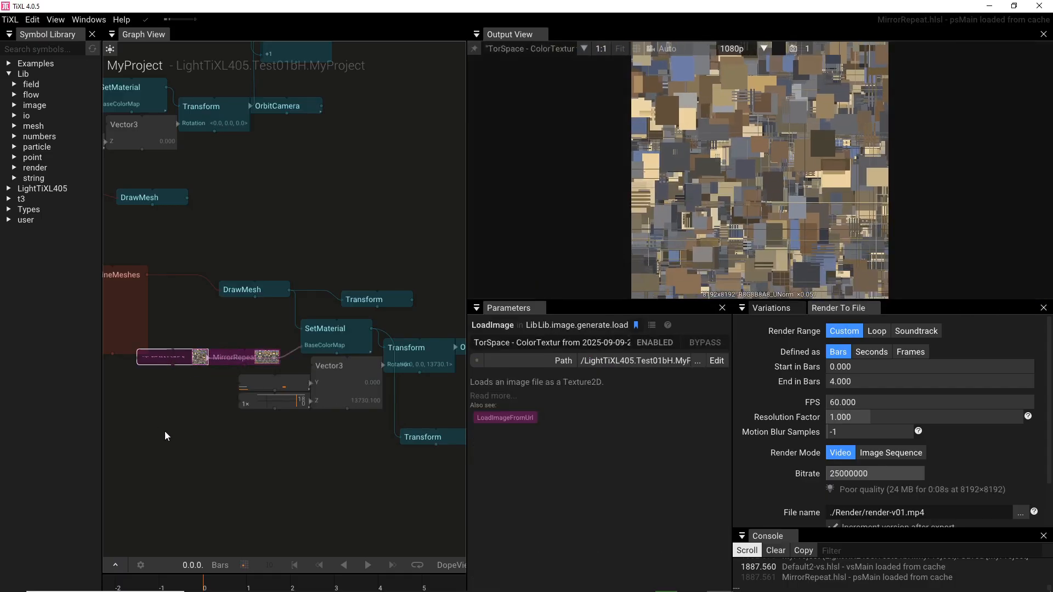
{"action": "right_click_drag", "start_coordinate": [166, 436], "coordinate": [281, 419]}
{"action": "scroll", "coordinate": [284, 432], "scroll_direction": "up", "scroll_amount": 4}
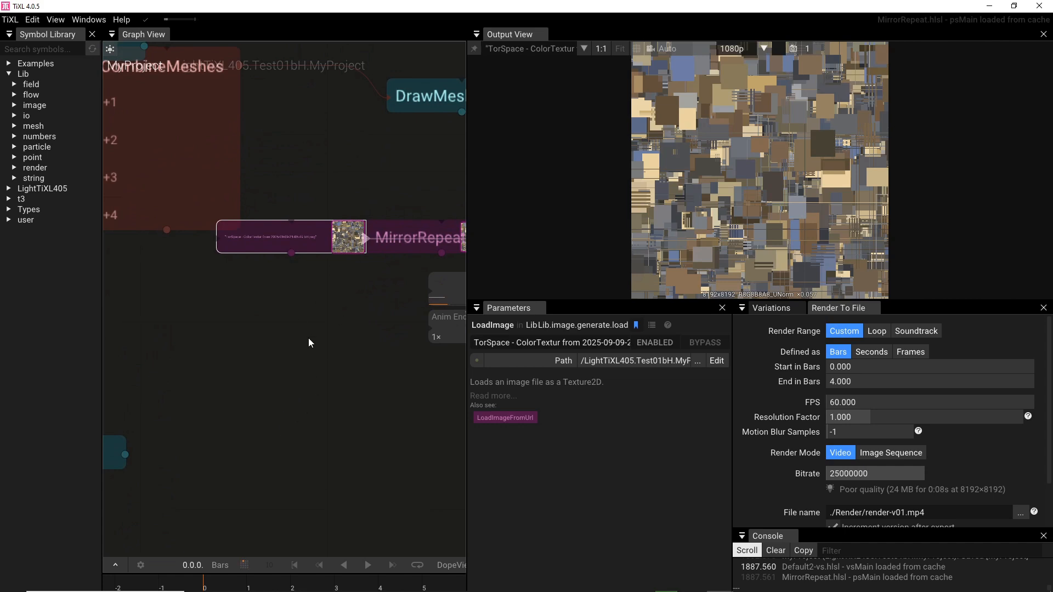
{"action": "right_click_drag", "start_coordinate": [309, 340], "coordinate": [82, 407]}
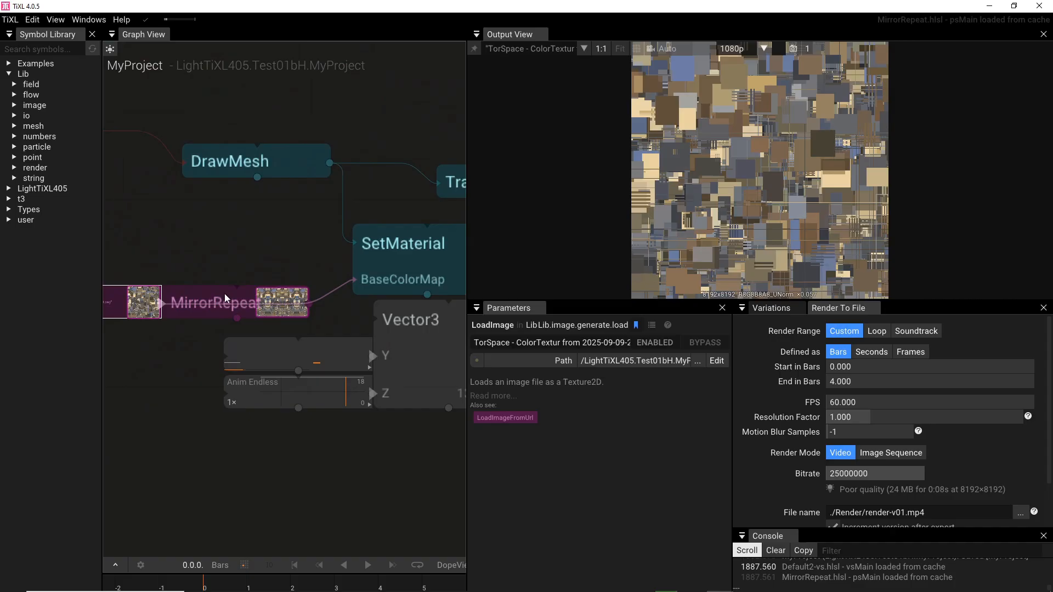
Move the LoadImage node below MirrorRepeat and wire its texture directly to SetMaterial's BaseColorMap, keeping it connected to MirrorRepeat's Image input.
{"action": "left_click_drag", "start_coordinate": [162, 304], "coordinate": [358, 286]}
{"action": "left_click", "coordinate": [157, 308]}
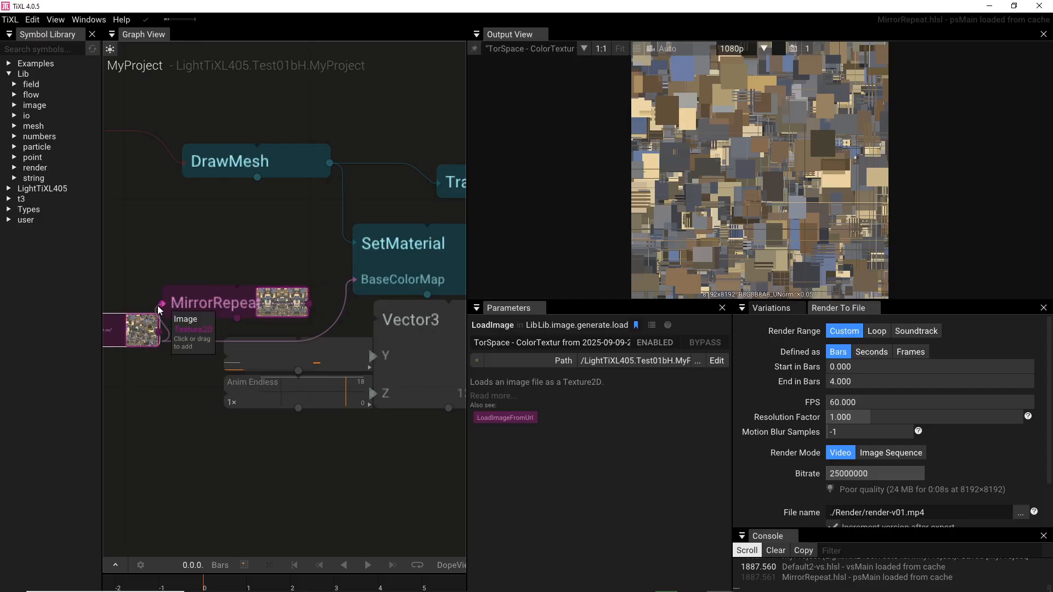
{"action": "left_click", "coordinate": [216, 303]}
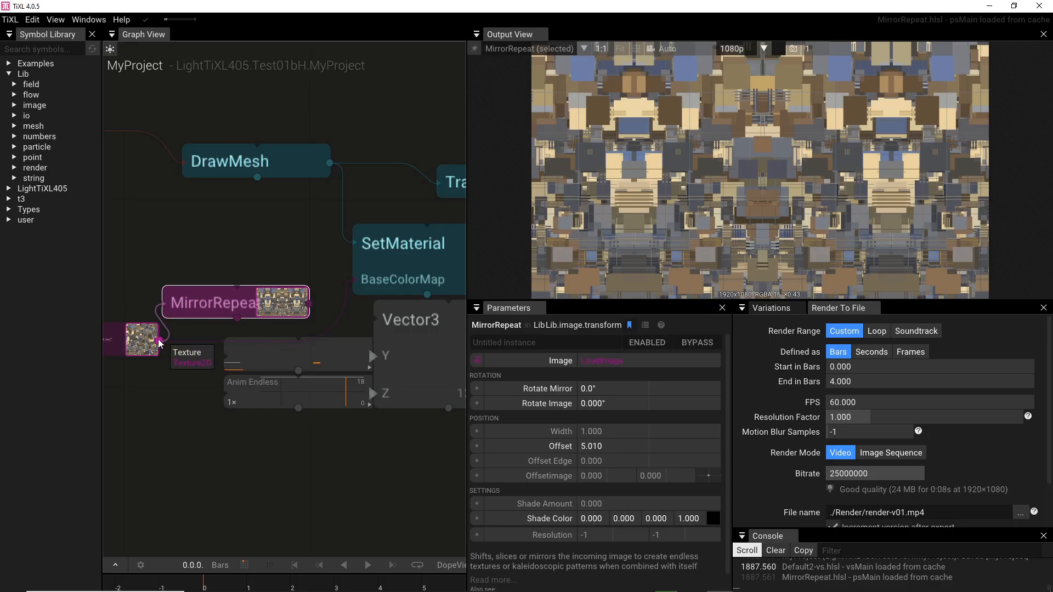
{"action": "left_click_drag", "start_coordinate": [156, 338], "coordinate": [205, 491]}
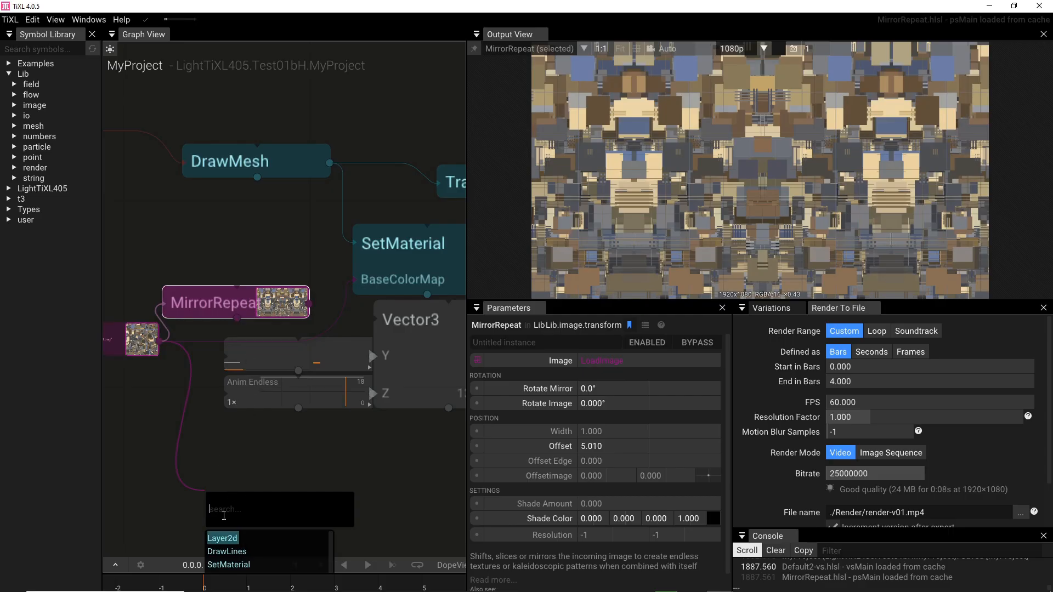
{"action": "left_click", "coordinate": [178, 226]}
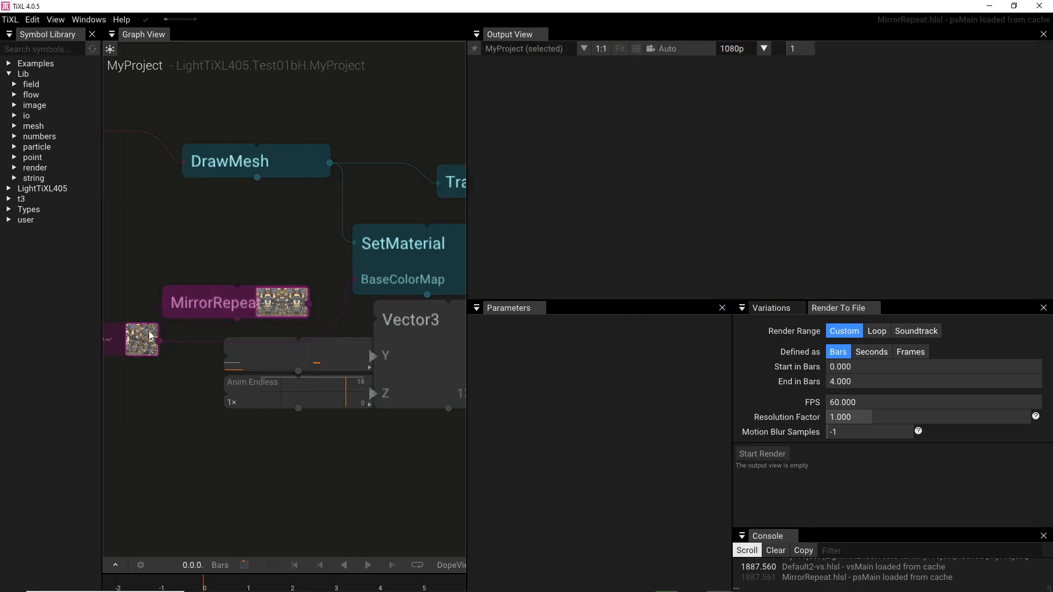
Select the LoadImage node and highlight the texture file name in its instance title to read it.
{"action": "left_click", "coordinate": [140, 341]}
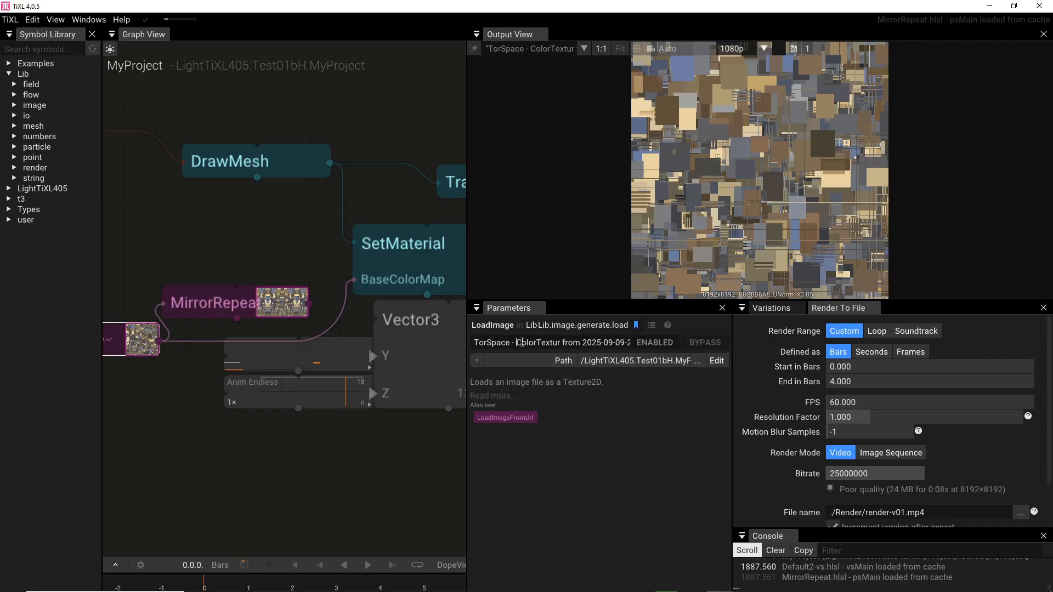
{"action": "left_click_drag", "start_coordinate": [517, 343], "coordinate": [658, 347]}
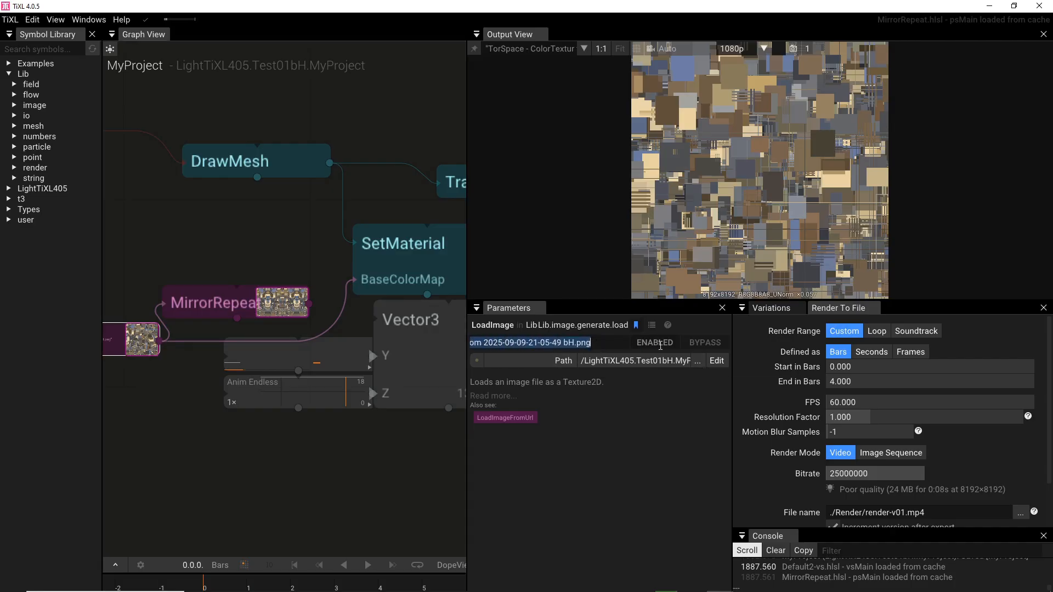
Reduce the TiXL window and switch to File Explorer, going up from the space station folder to the -obj folder.
{"action": "double_click", "coordinate": [657, 6]}
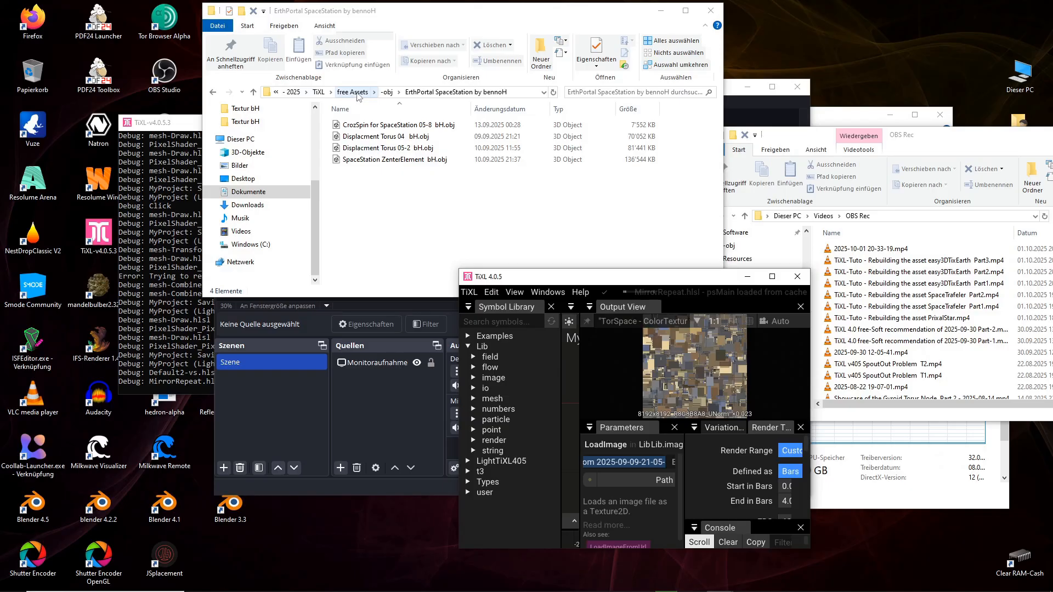
{"action": "left_click", "coordinate": [386, 92]}
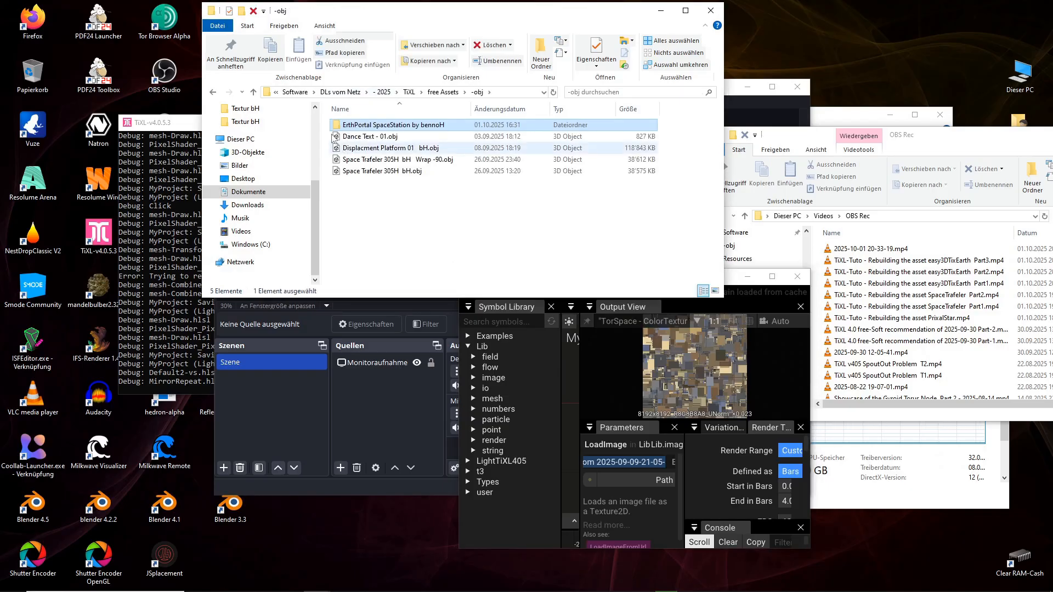